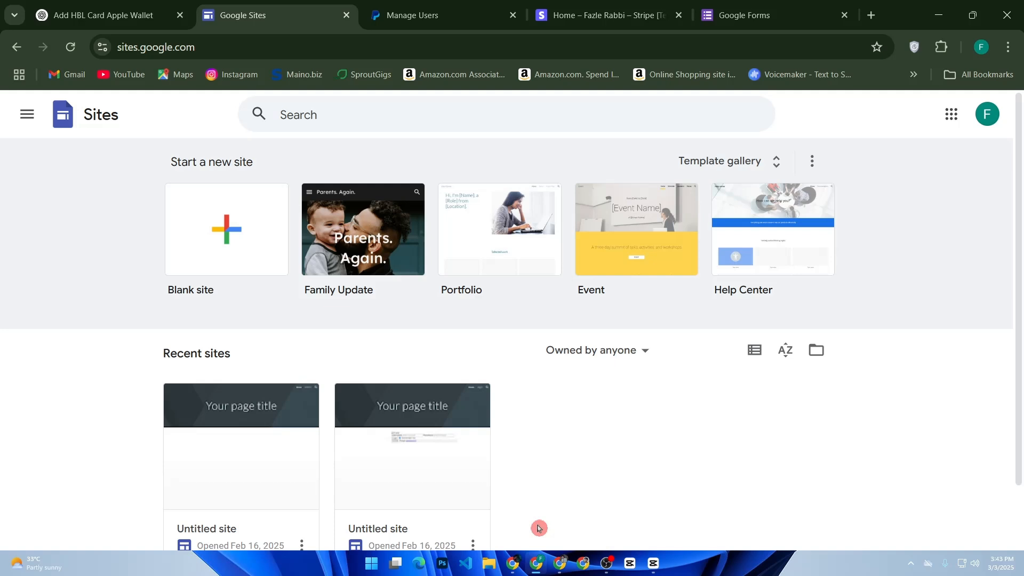
Create a new blank site and replace its placeholder page title with "Payment getway".
click(269, 276)
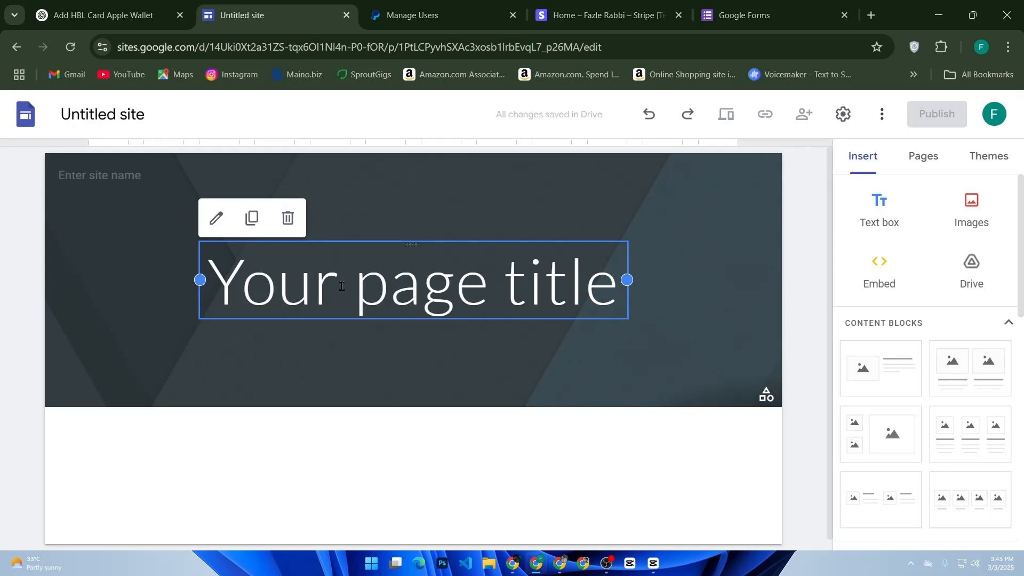
triple_click(342, 286)
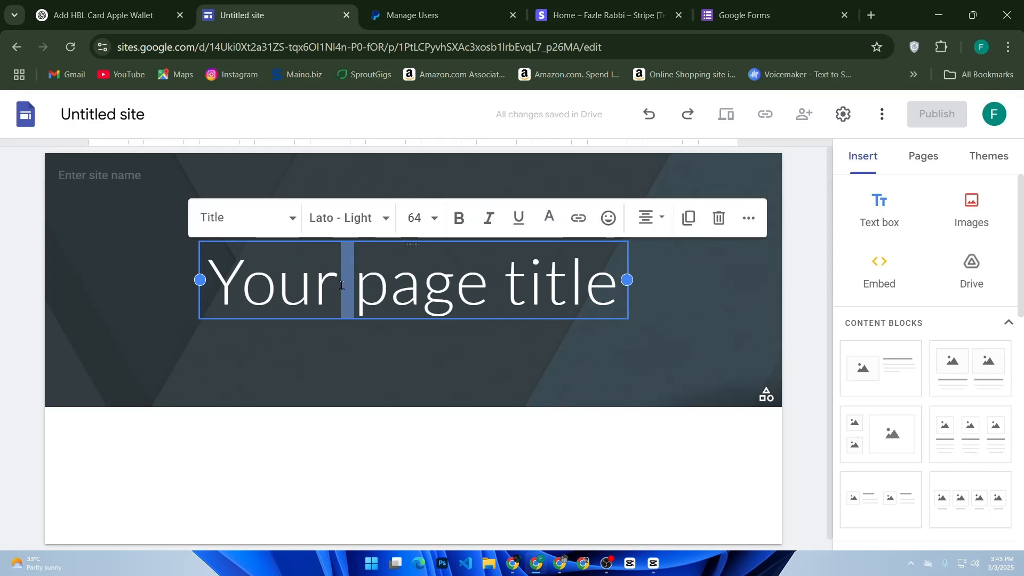
text(p)
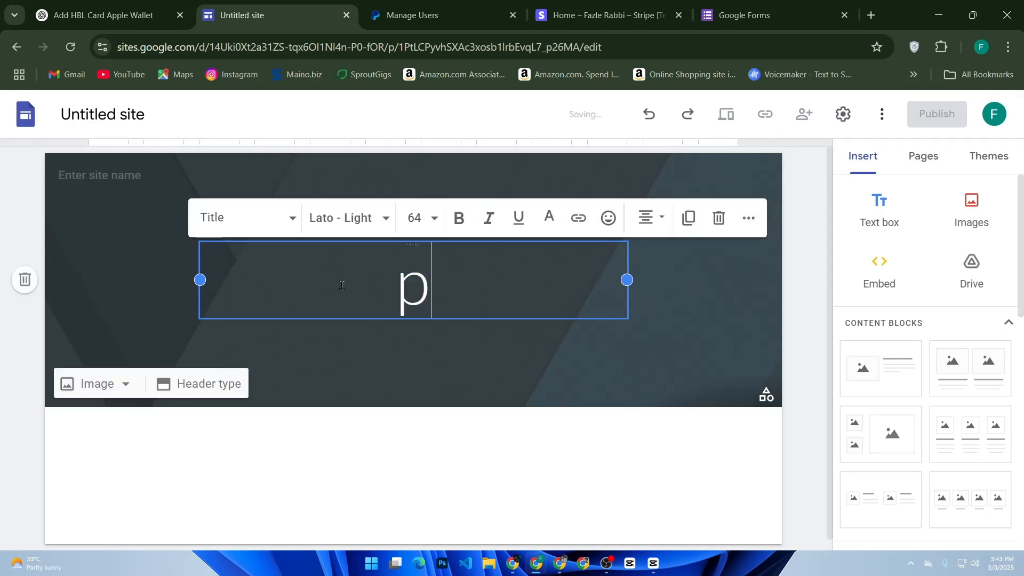
key(BackSpace)
text(Pa)
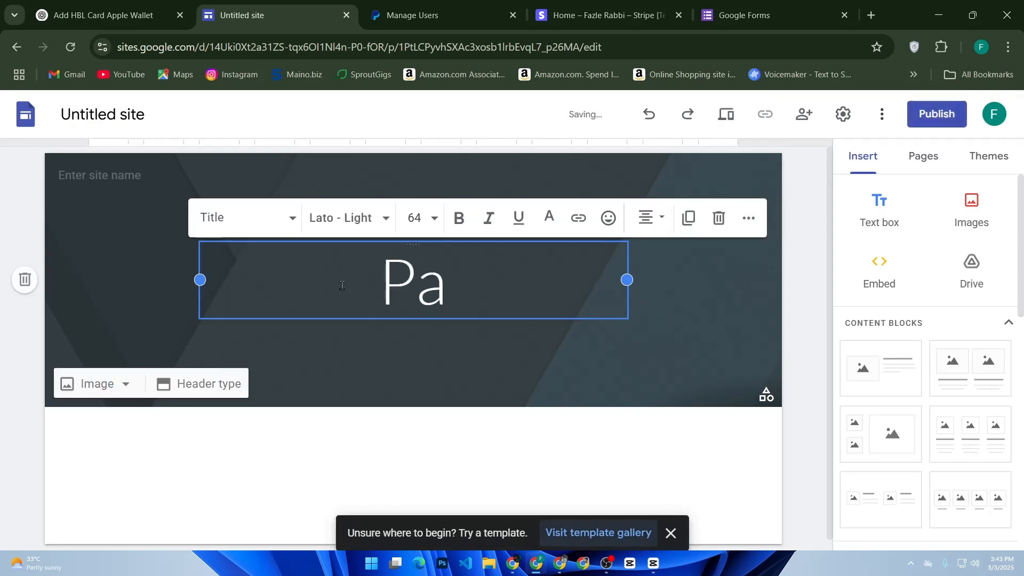
text(yment )
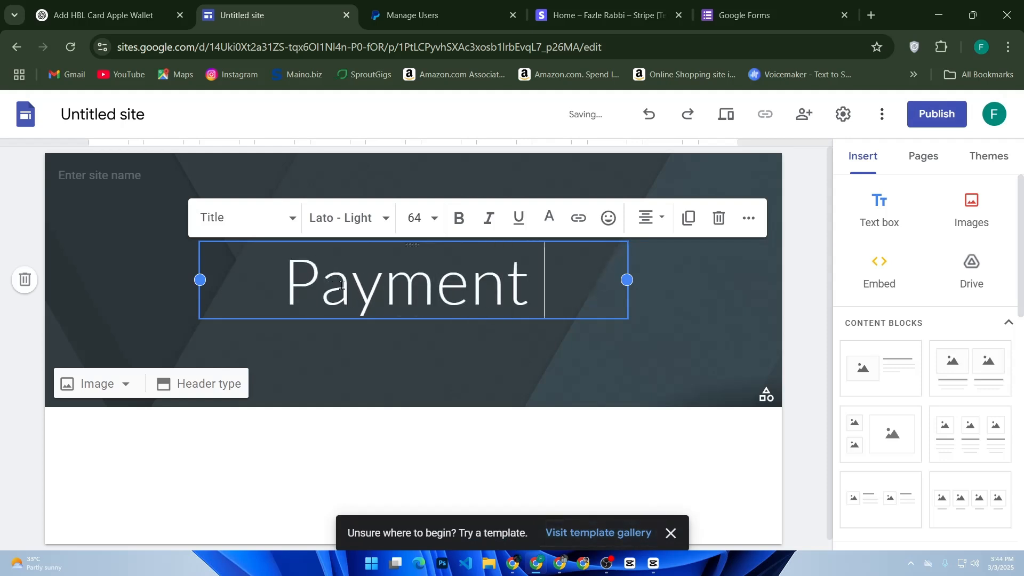
text(gate)
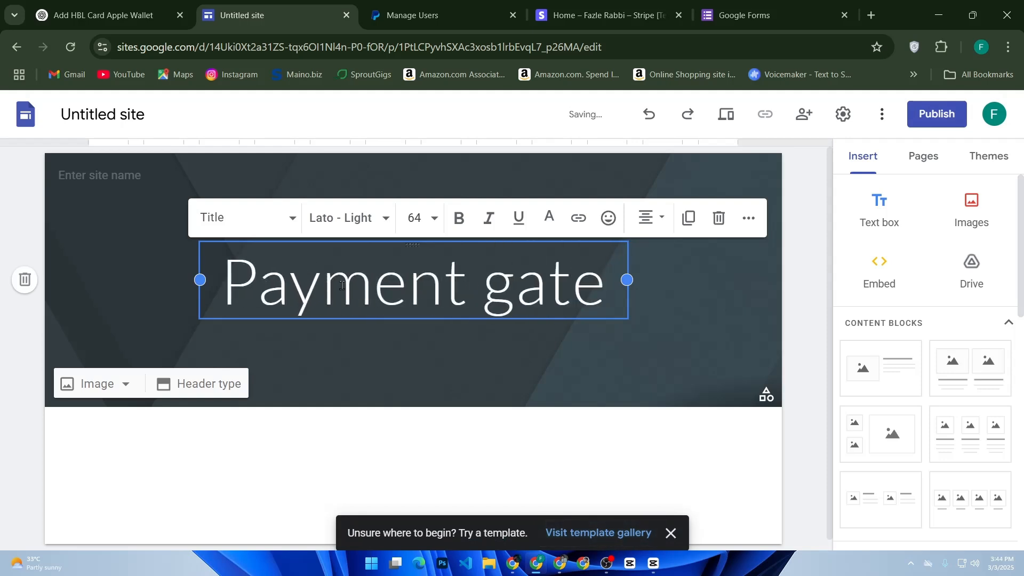
key(BackSpace)
key(BackSpace)
key(BackSpace)
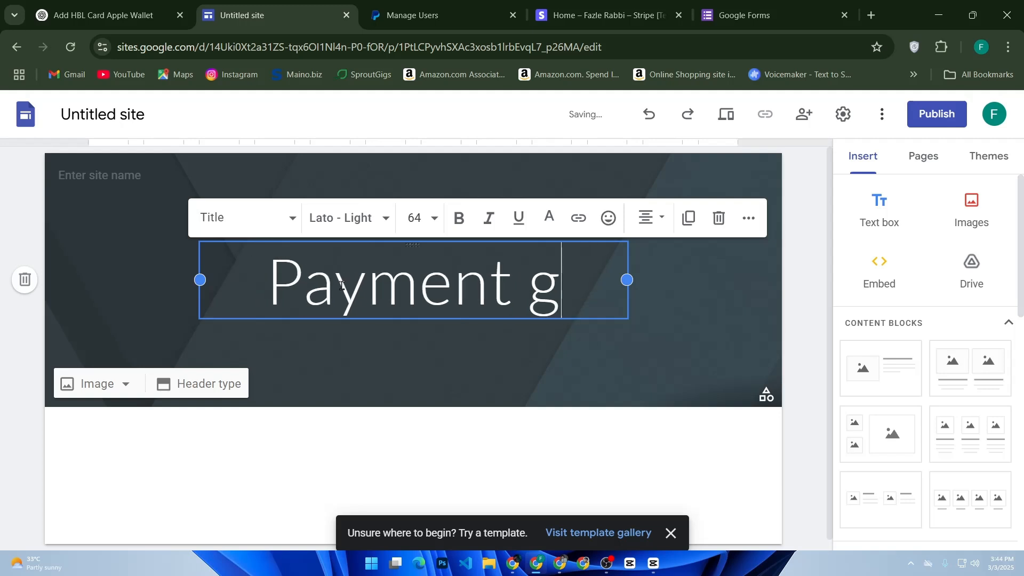
text(etwa)
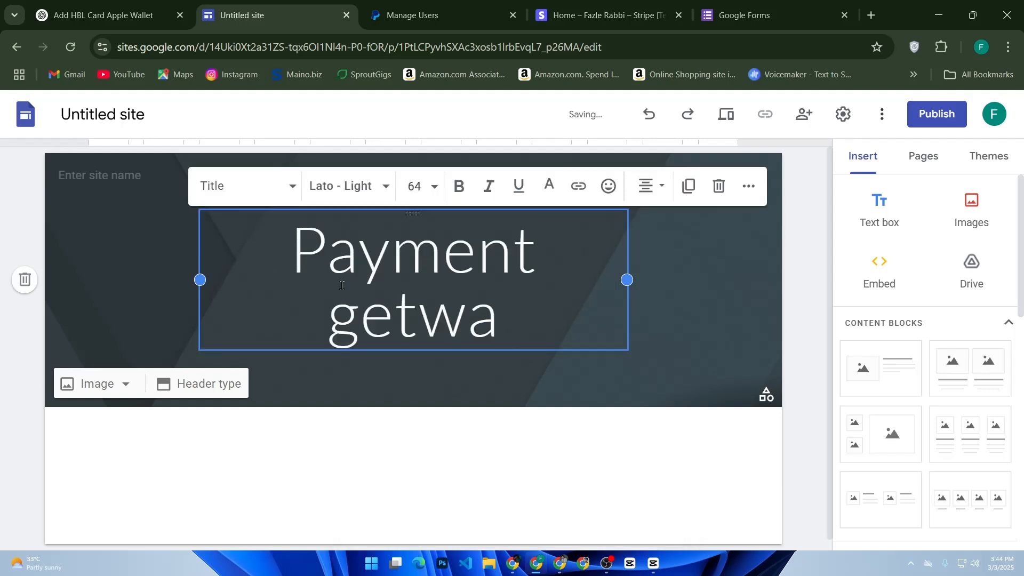
text(ys)
key(BackSpace)
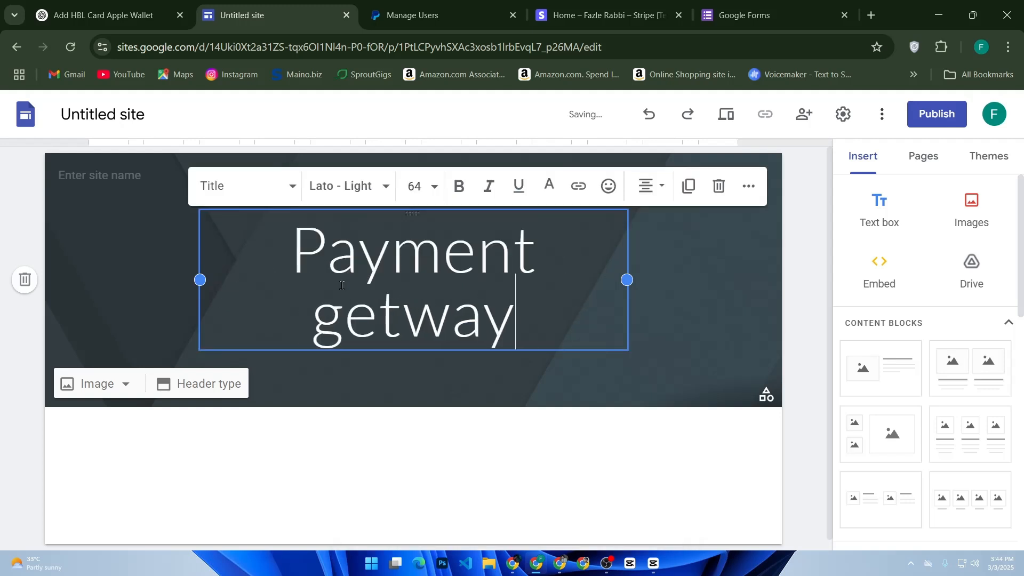
Widen the page title's text box so that "Payment getway" fits on a single line.
drag(627, 279, 683, 280)
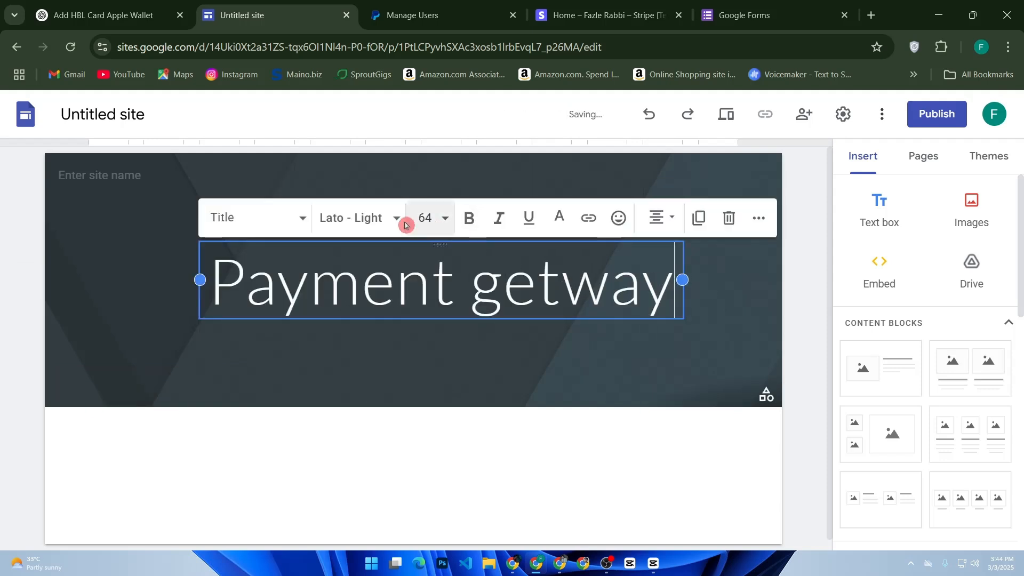
click(307, 223)
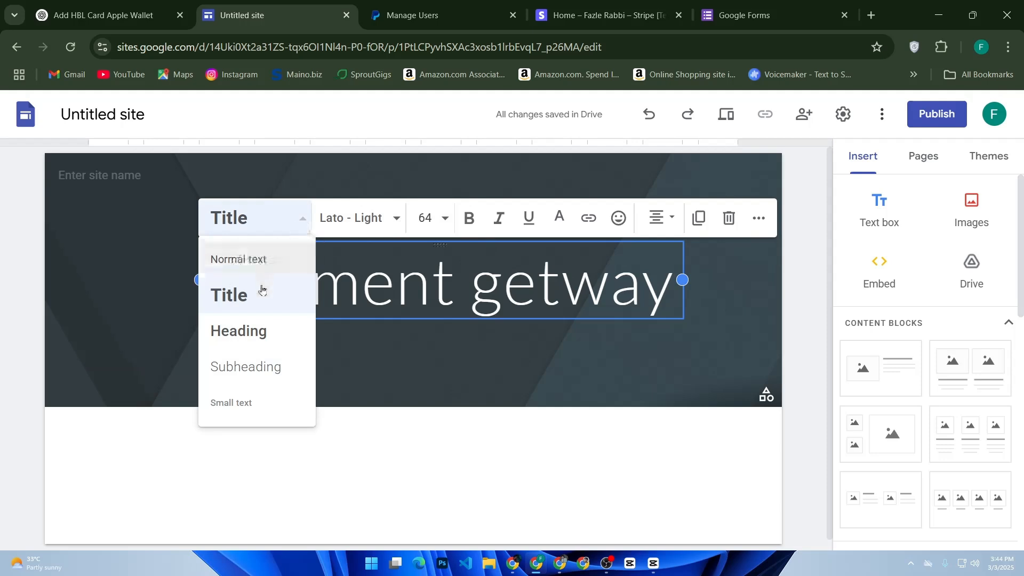
click(508, 286)
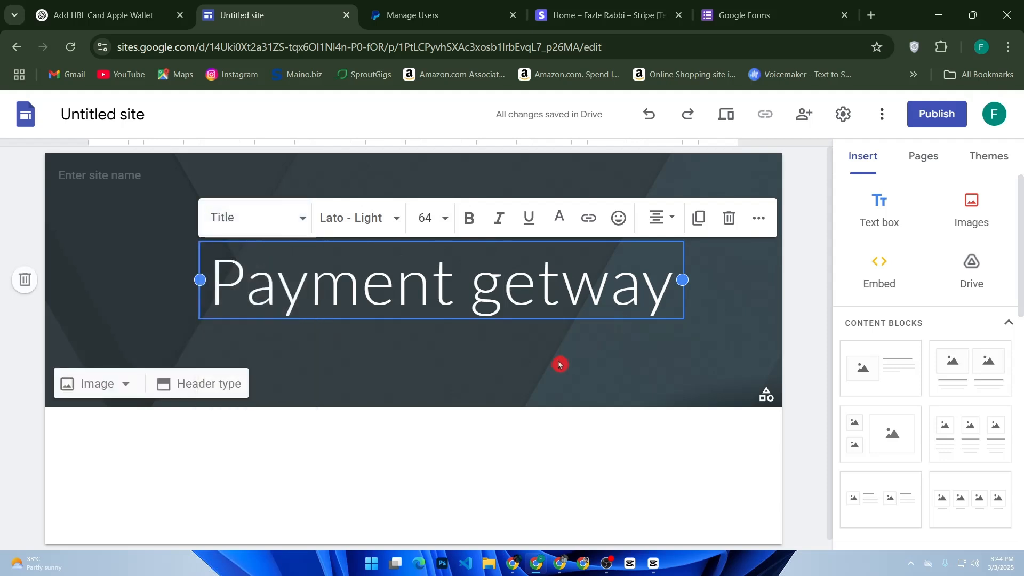
click(559, 365)
scroll(335, 418, down, 1)
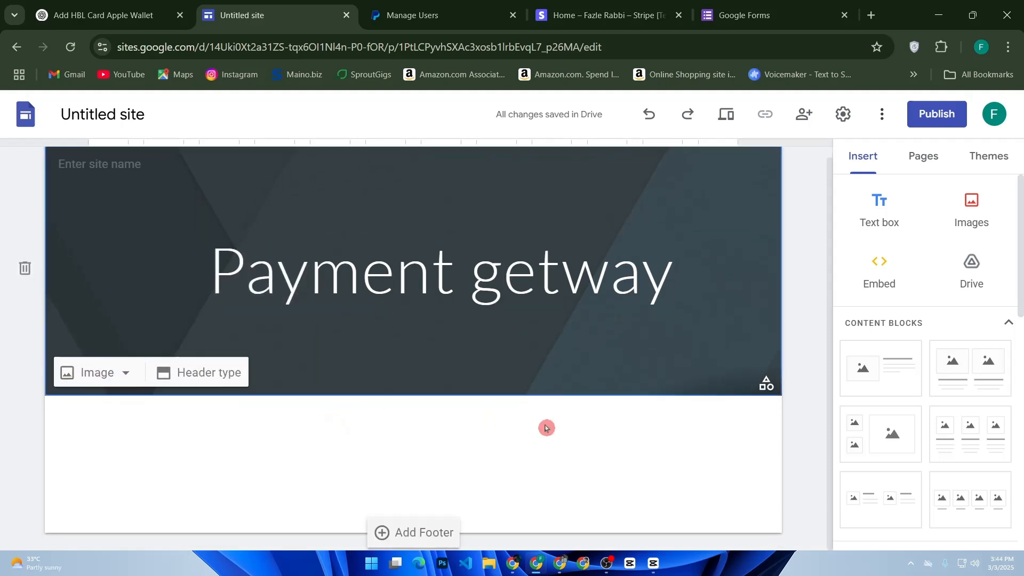
click(856, 375)
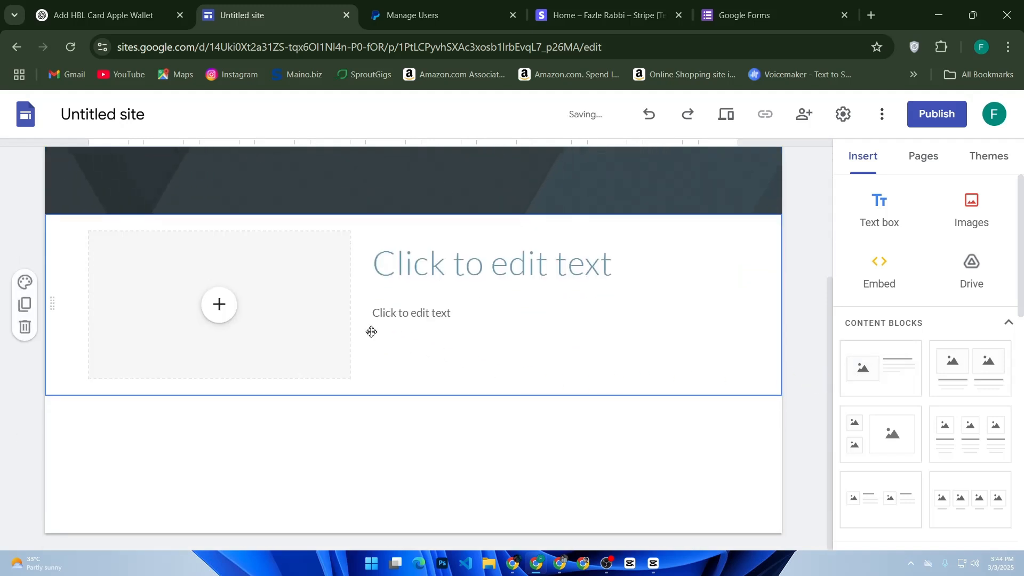
click(231, 310)
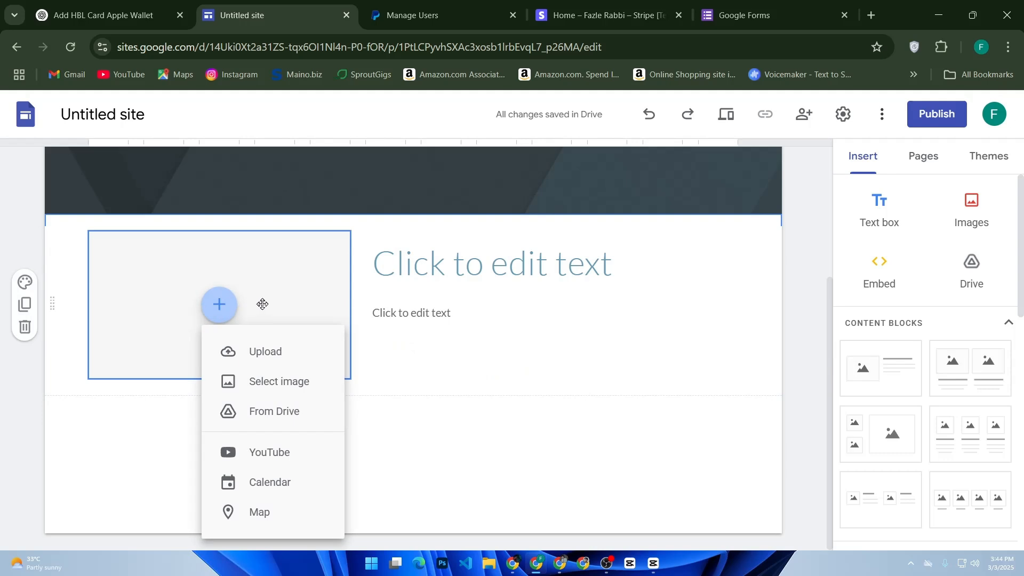
click(453, 430)
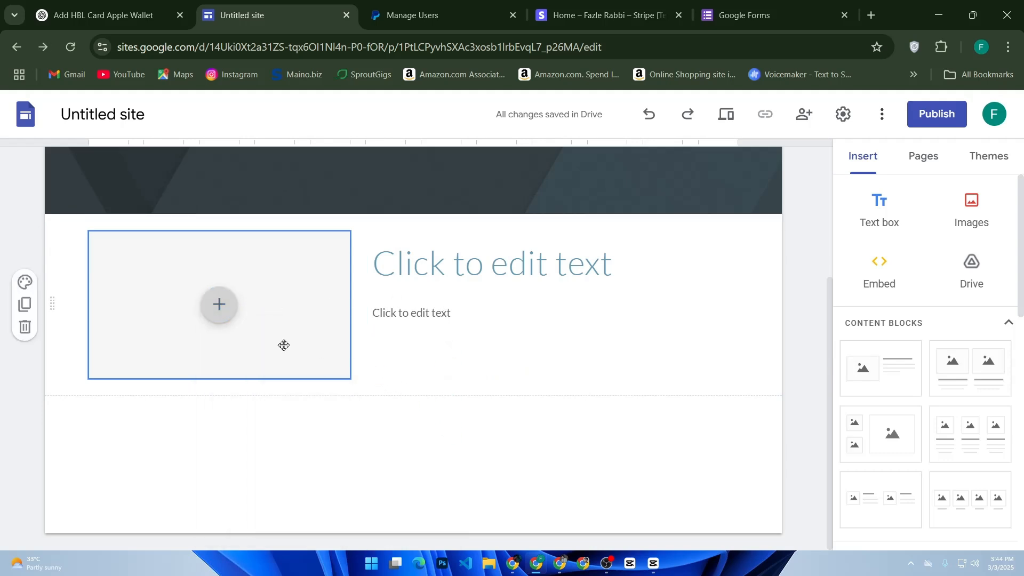
right_click(283, 345)
click(278, 345)
click(264, 315)
click(176, 206)
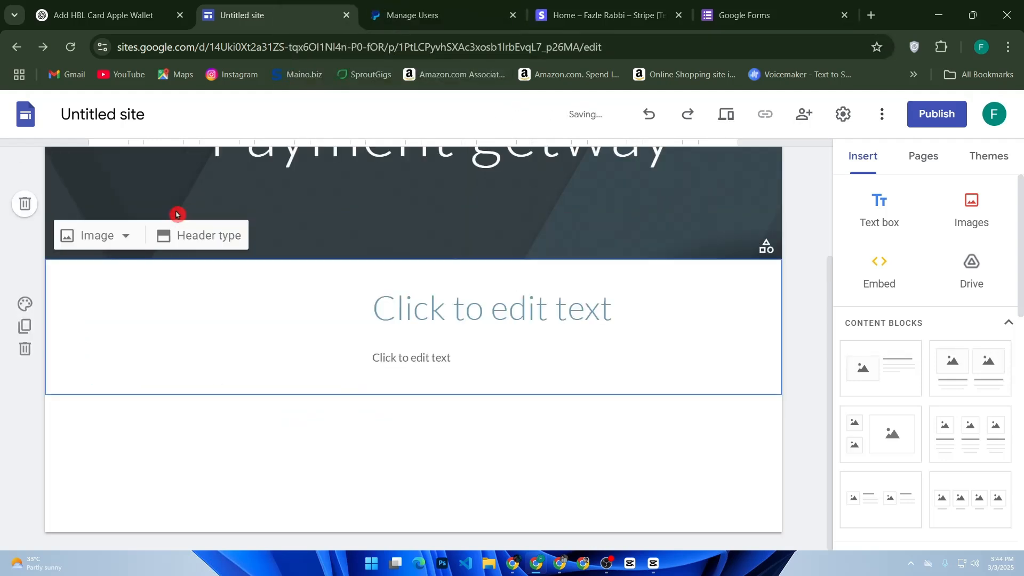
click(378, 343)
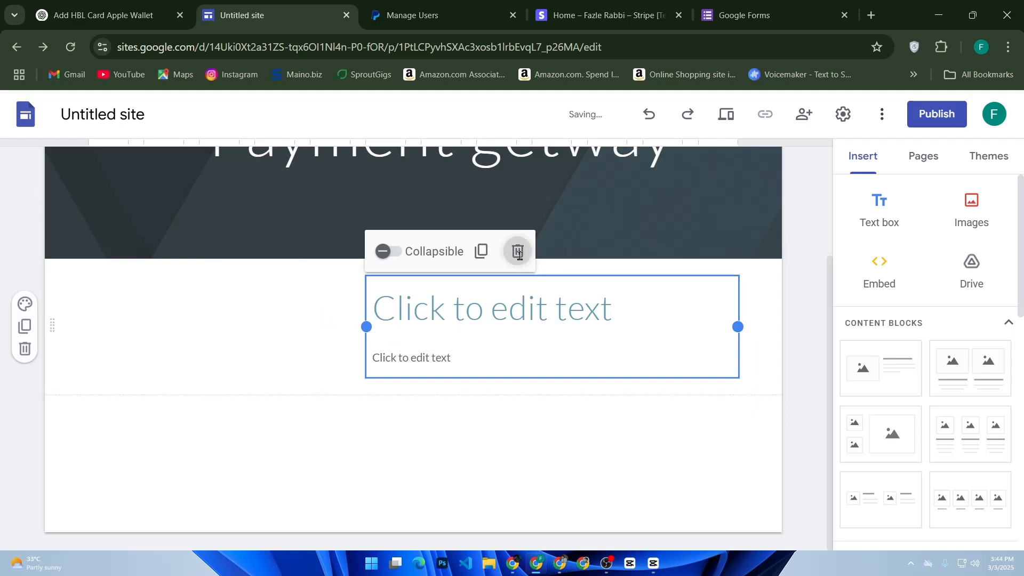
click(519, 251)
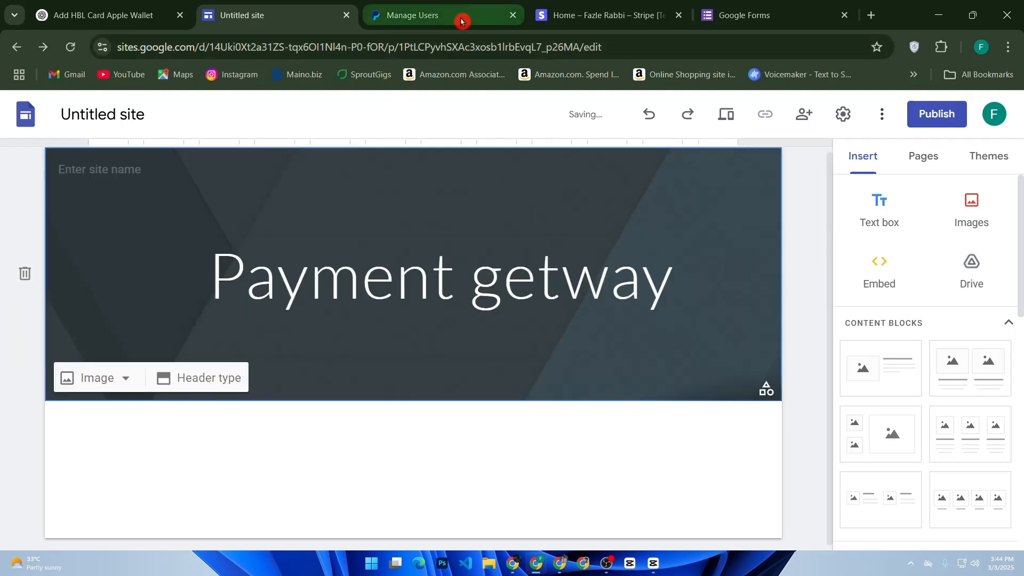
Look over the open Stripe dashboard and Google Forms pages, then switch to PayPal and view its home dashboard.
click(606, 20)
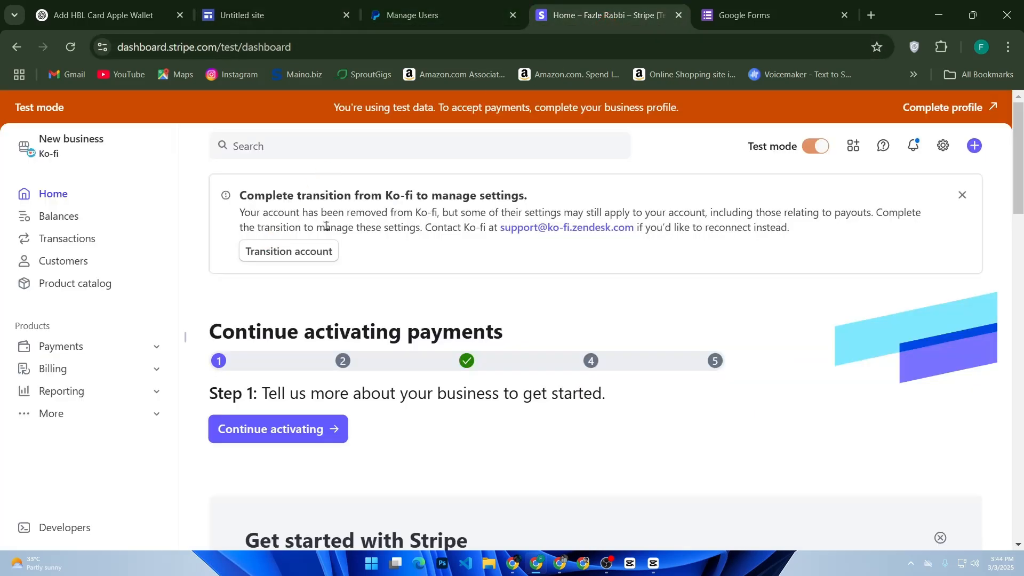
click(714, 8)
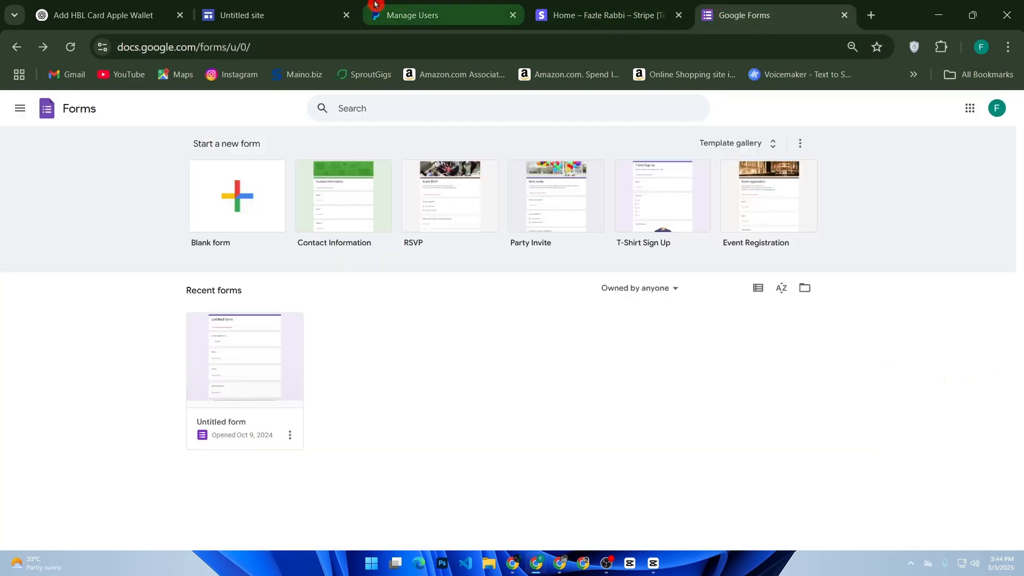
click(448, 5)
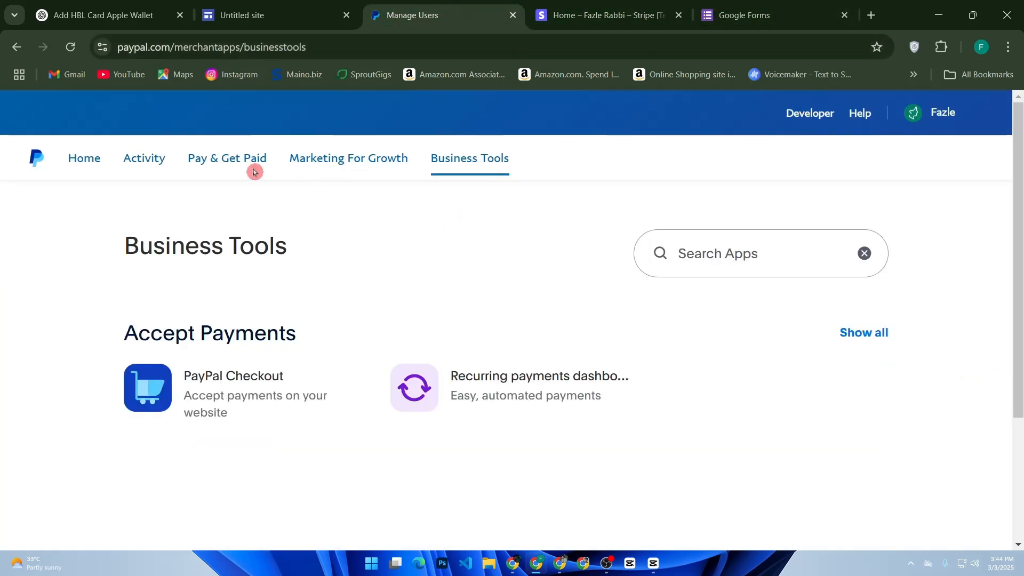
click(86, 160)
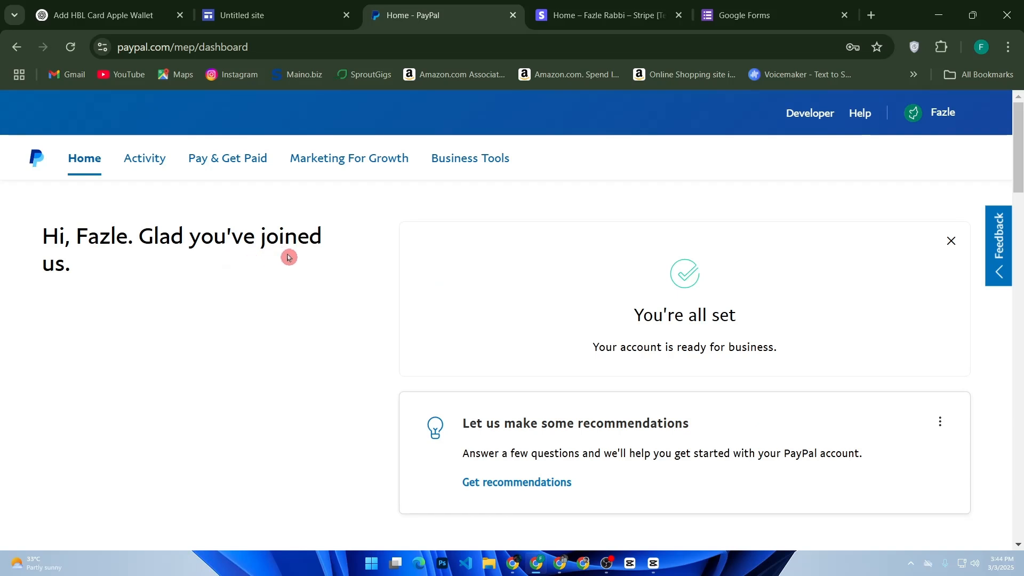
scroll(1008, 214, down, 5)
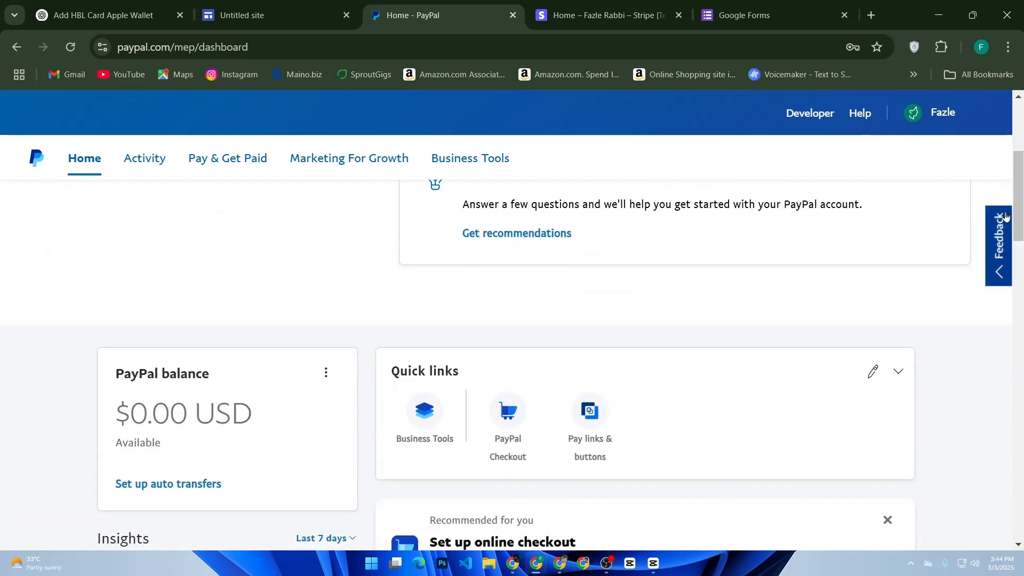
scroll(797, 267, up, 5)
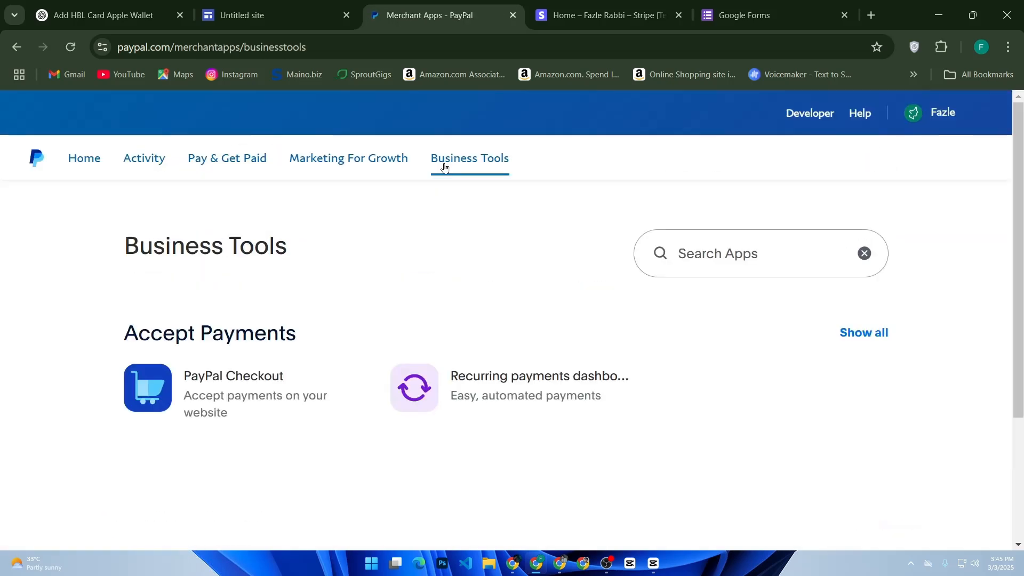
Open PayPal Checkout from the business tools and start the no-coding setup for Pay Links and Buttons.
click(233, 378)
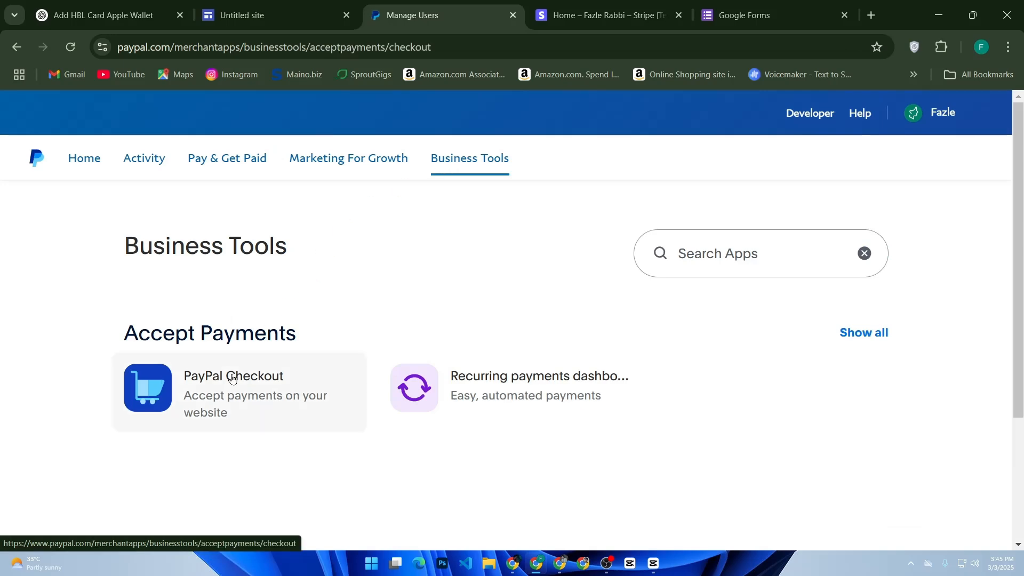
scroll(398, 361, down, 1)
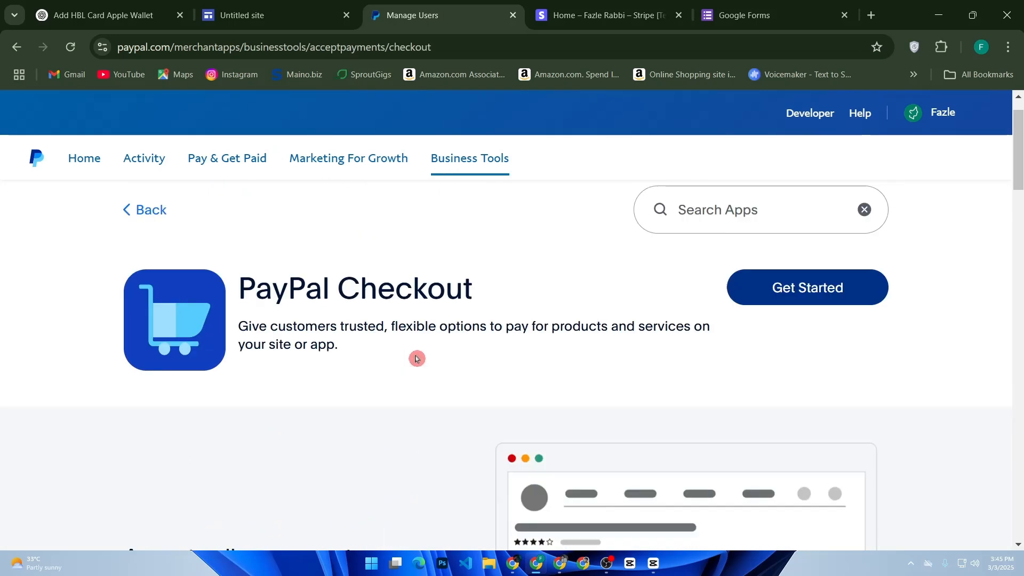
scroll(416, 359, up, 1)
click(806, 332)
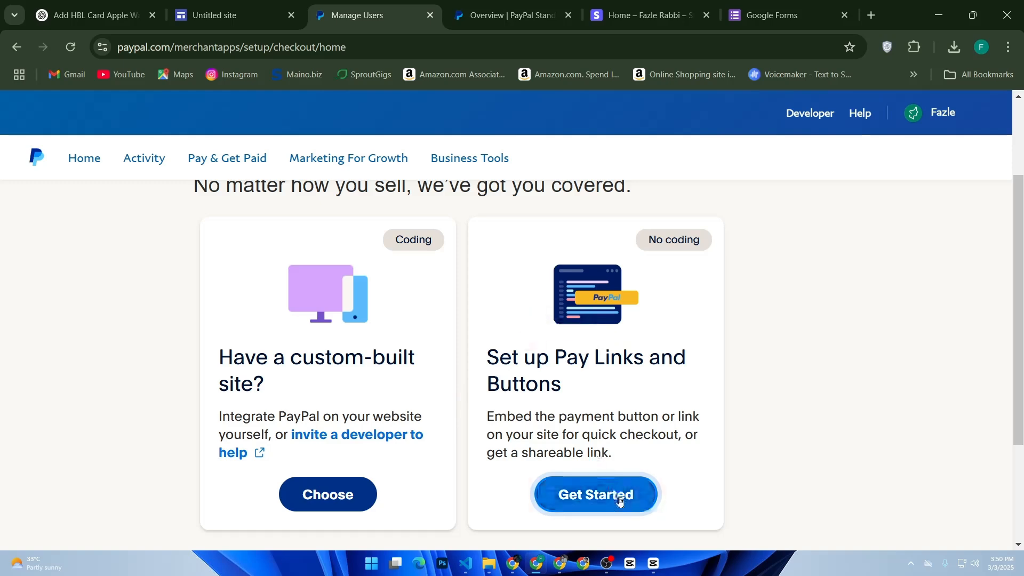
click(617, 498)
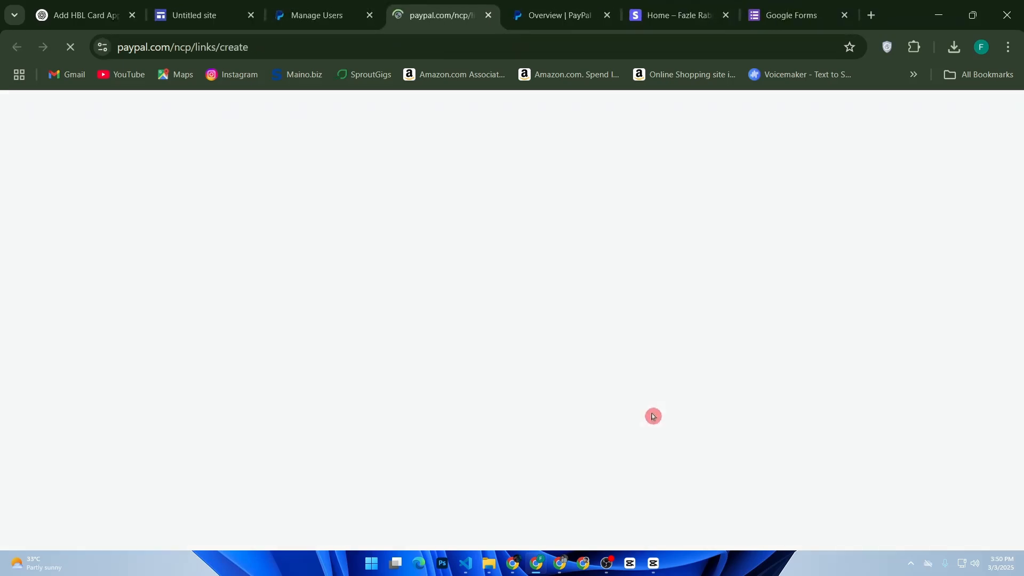
key(super)
key(super)
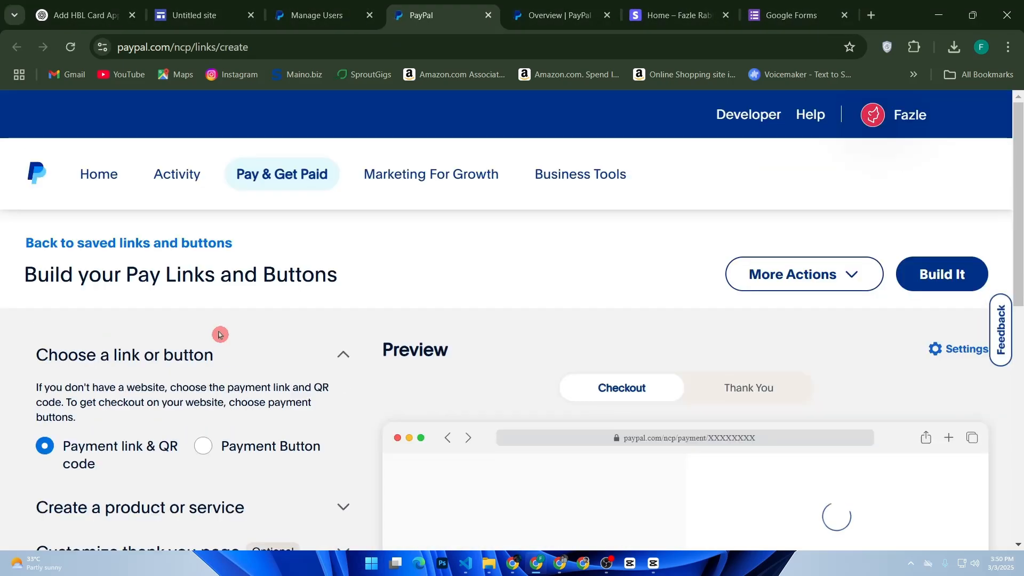
Choose the Payment Button option and define a single product named "T-shirt" with a price of $5 USD.
click(210, 450)
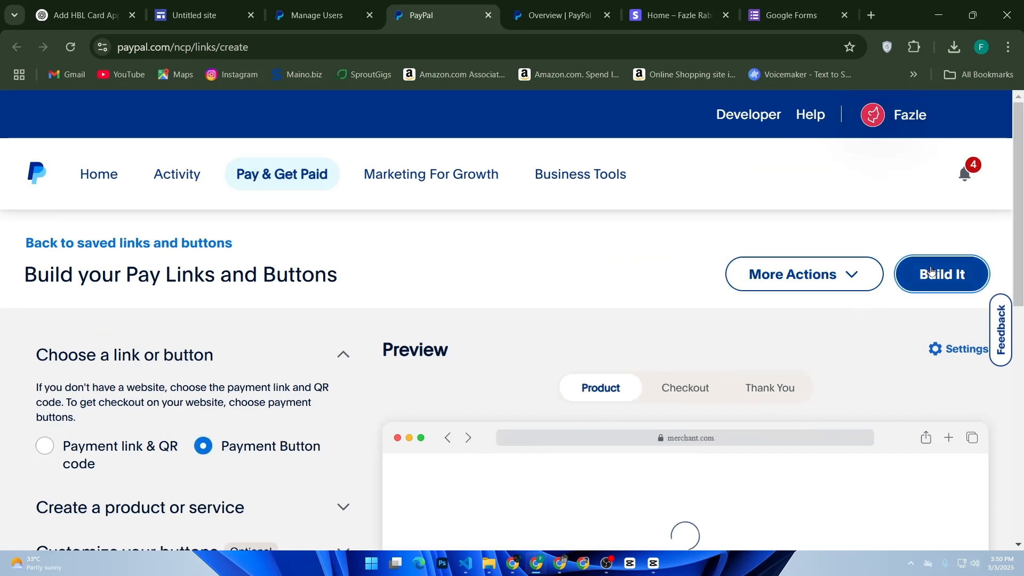
click(939, 274)
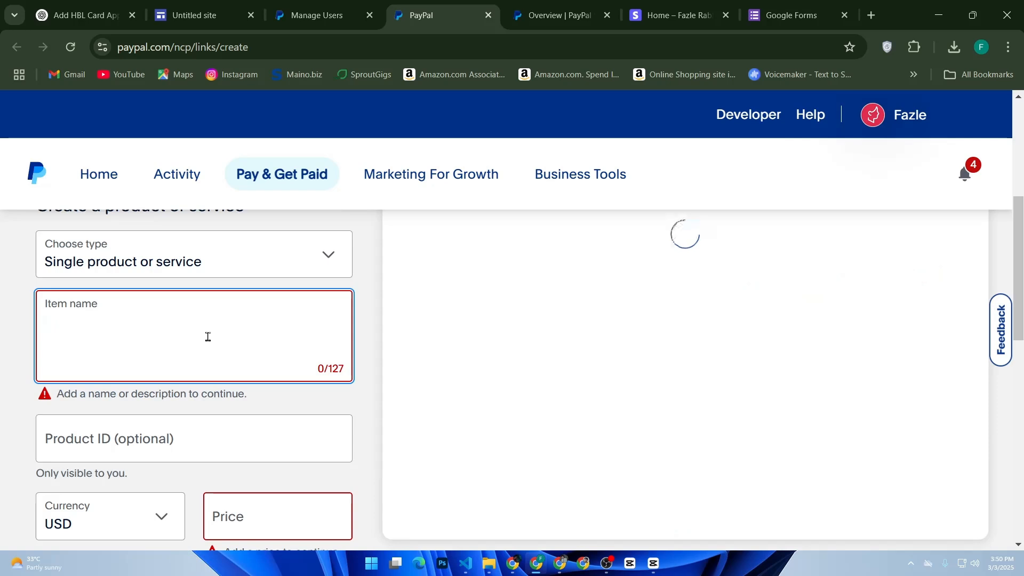
text(T-shirt)
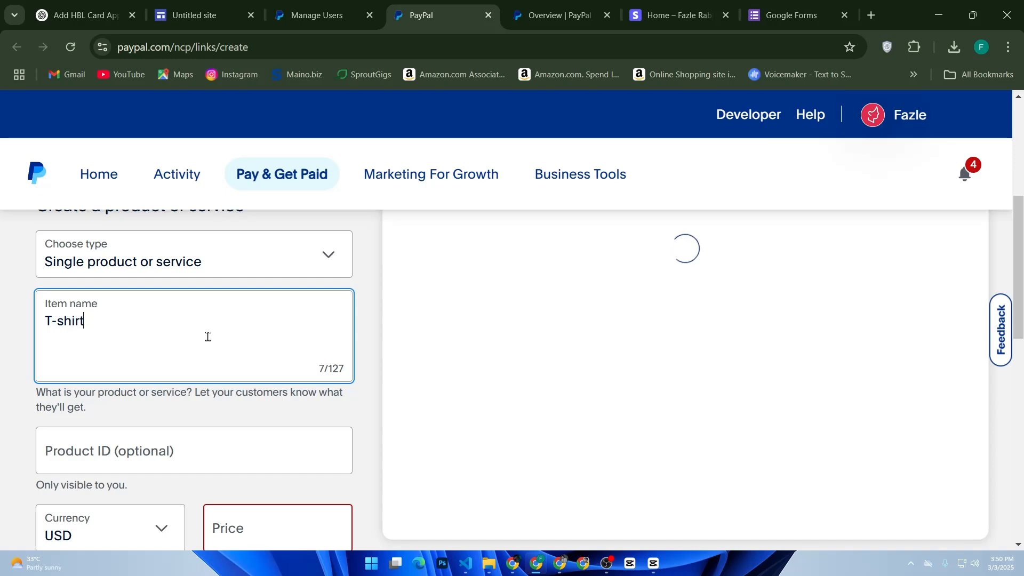
key(Tab)
key(Tab)
key(Tab)
text(5)
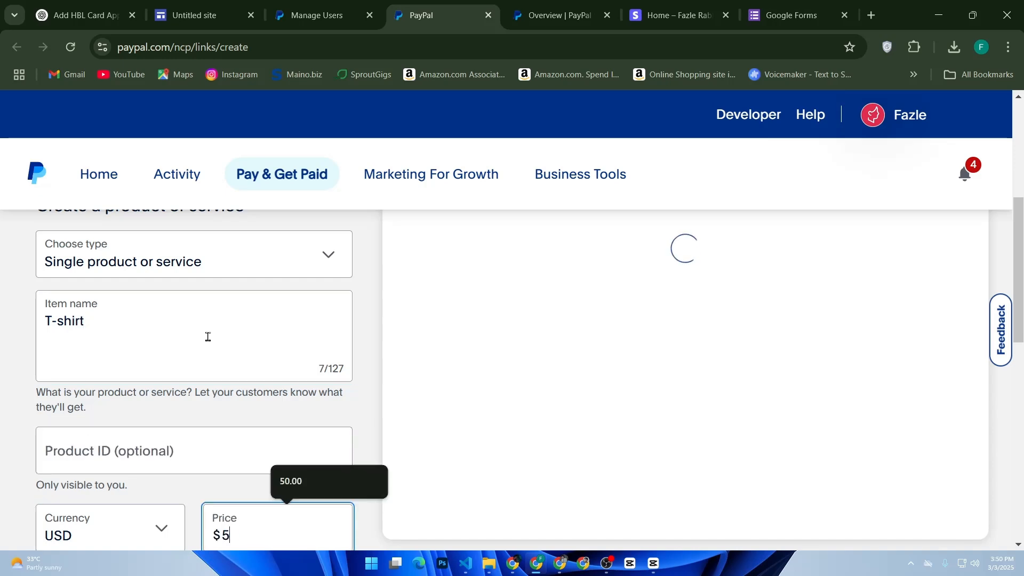
scroll(208, 336, down, 5)
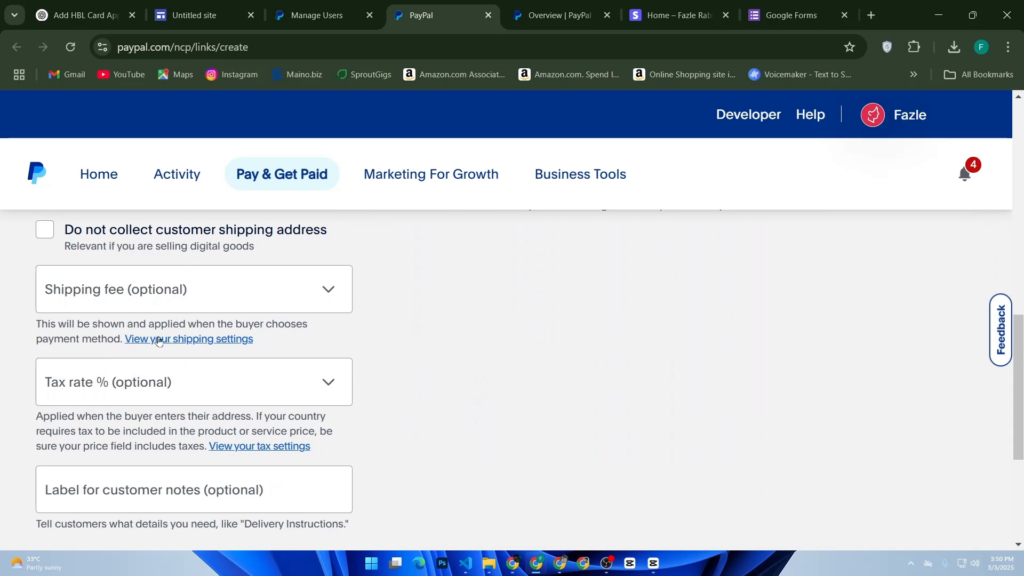
Build the T-shirt payment button with stacked buttons and copy its generated HTML code.
scroll(158, 342, down, 5)
click(299, 319)
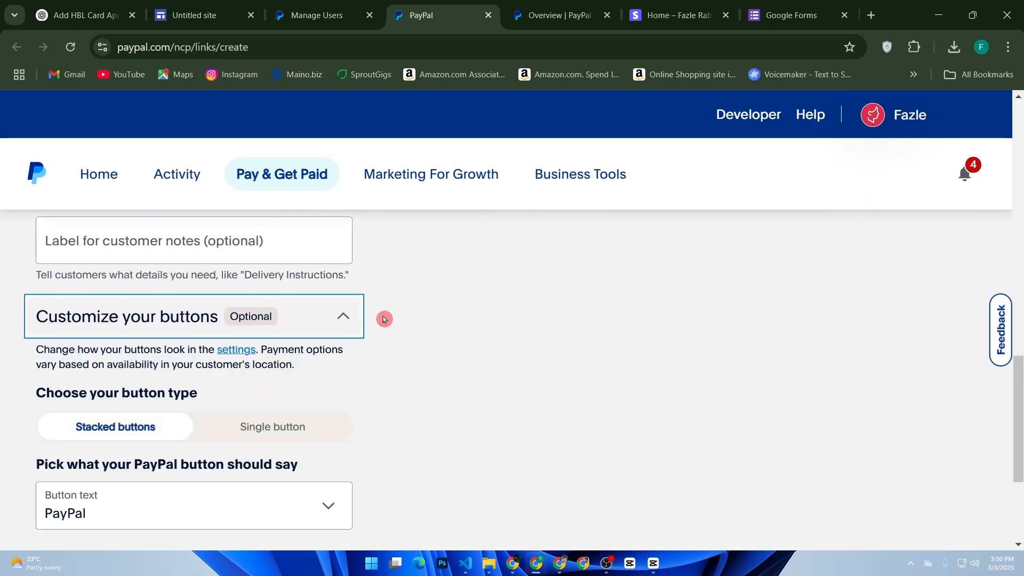
scroll(485, 450, up, 15)
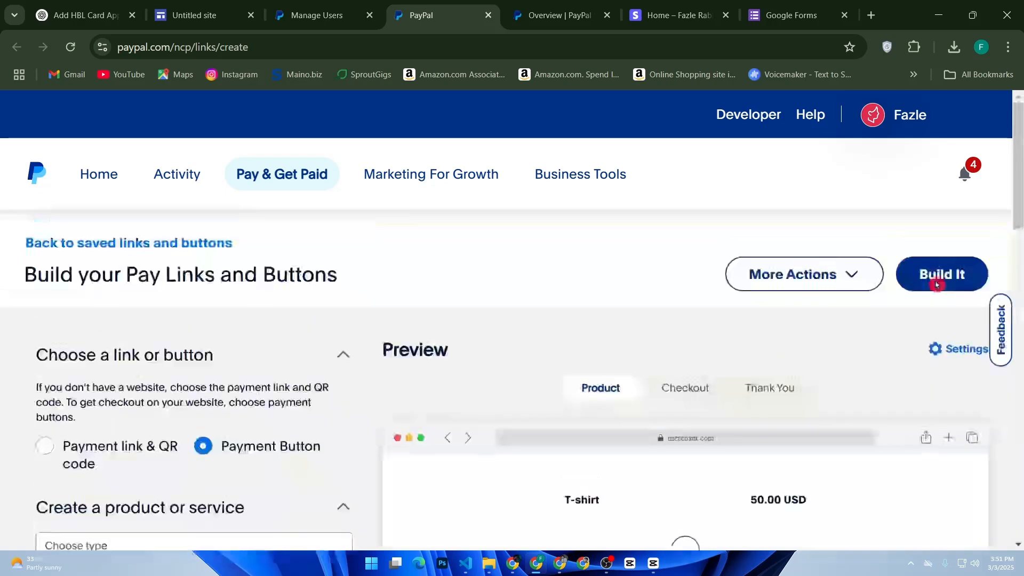
click(942, 282)
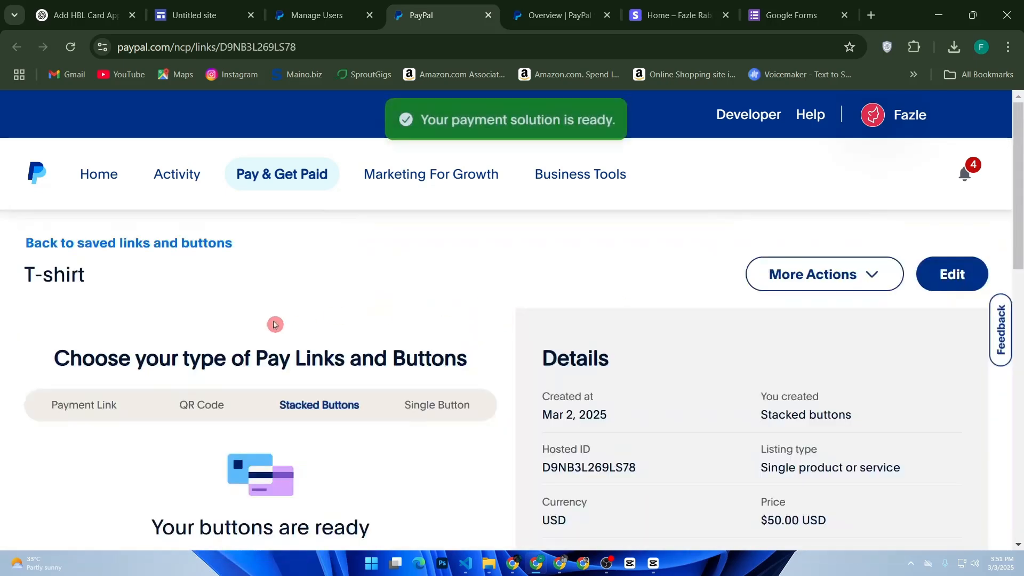
scroll(219, 389, down, 6)
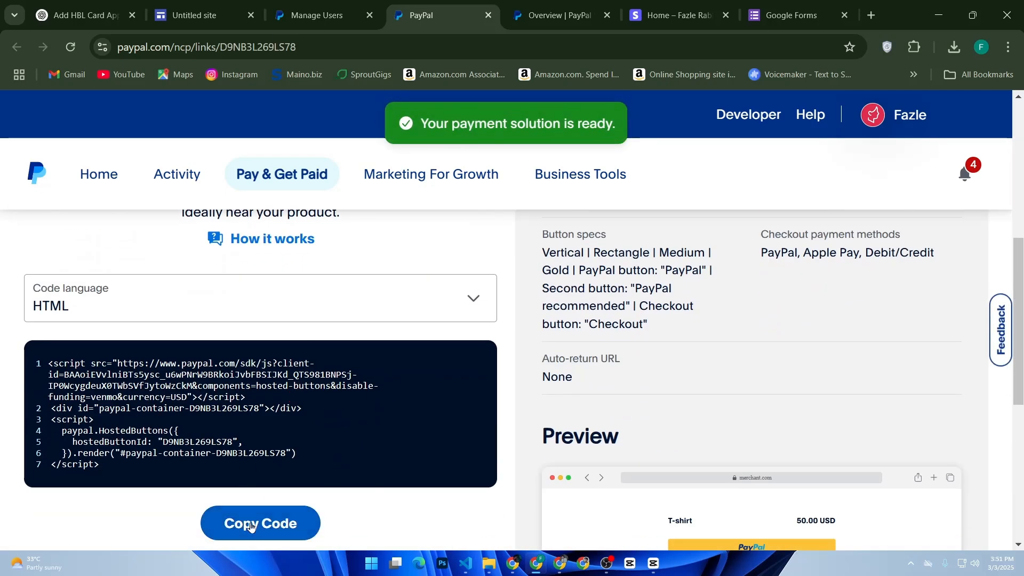
click(261, 523)
Switch to the Google Sites page and embed the copied PayPal button code below the "Payment getway" header.
click(198, 15)
click(260, 351)
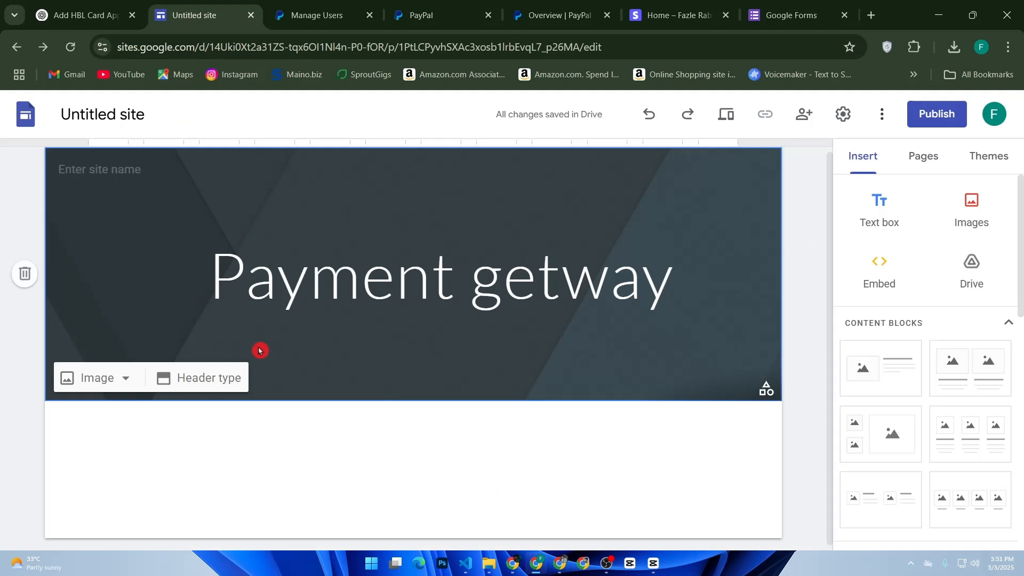
click(267, 430)
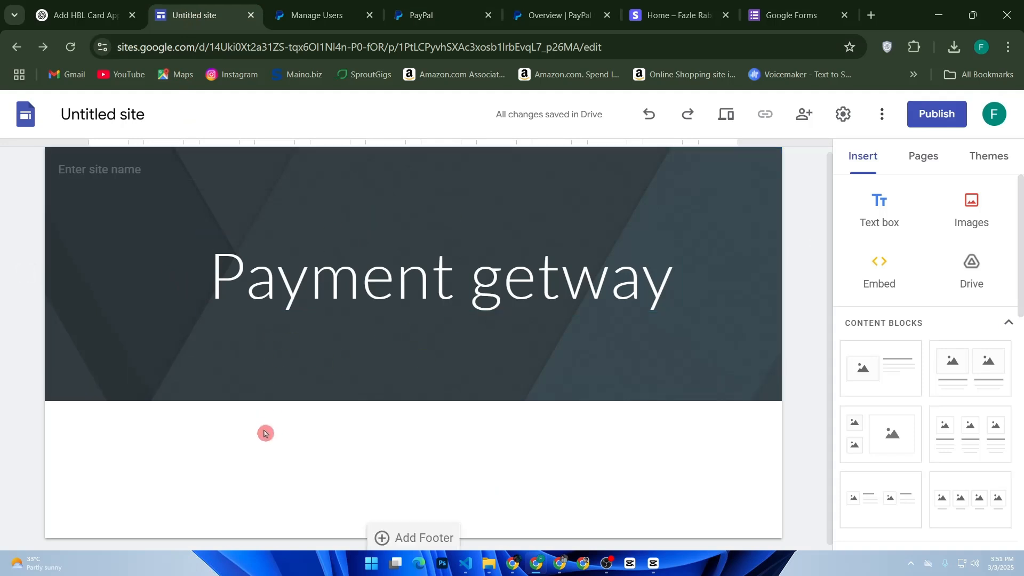
click(572, 257)
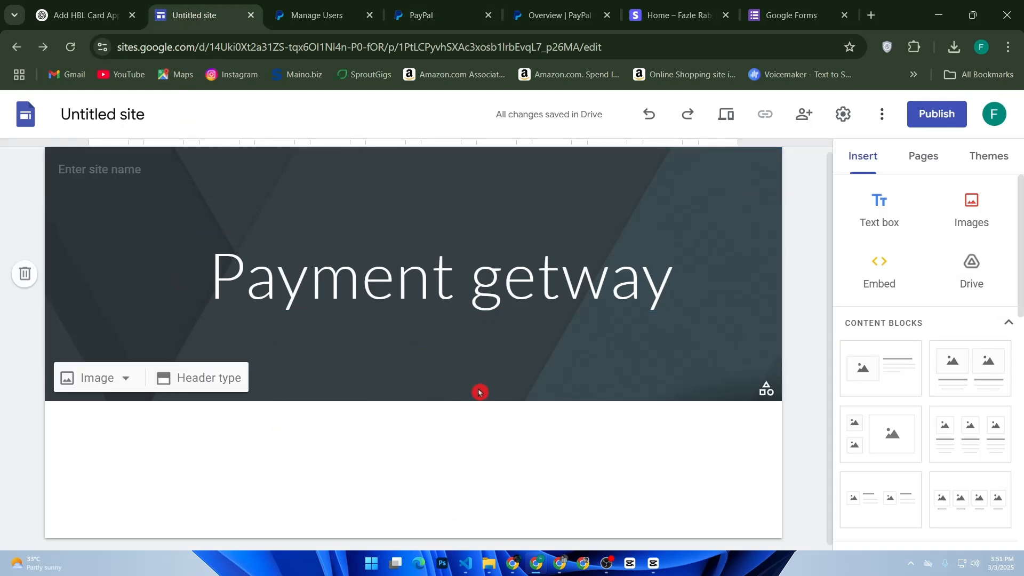
click(880, 270)
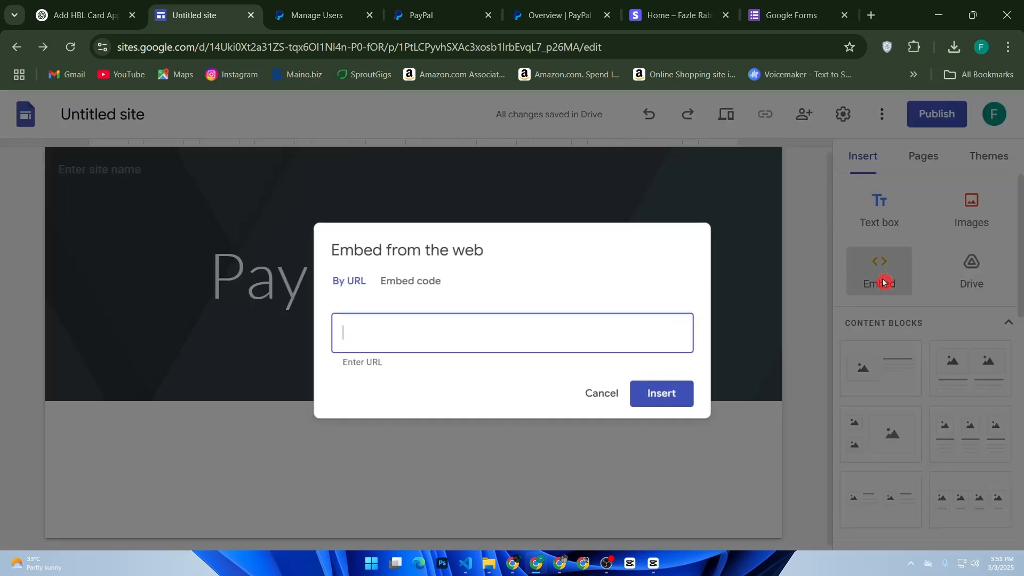
click(423, 283)
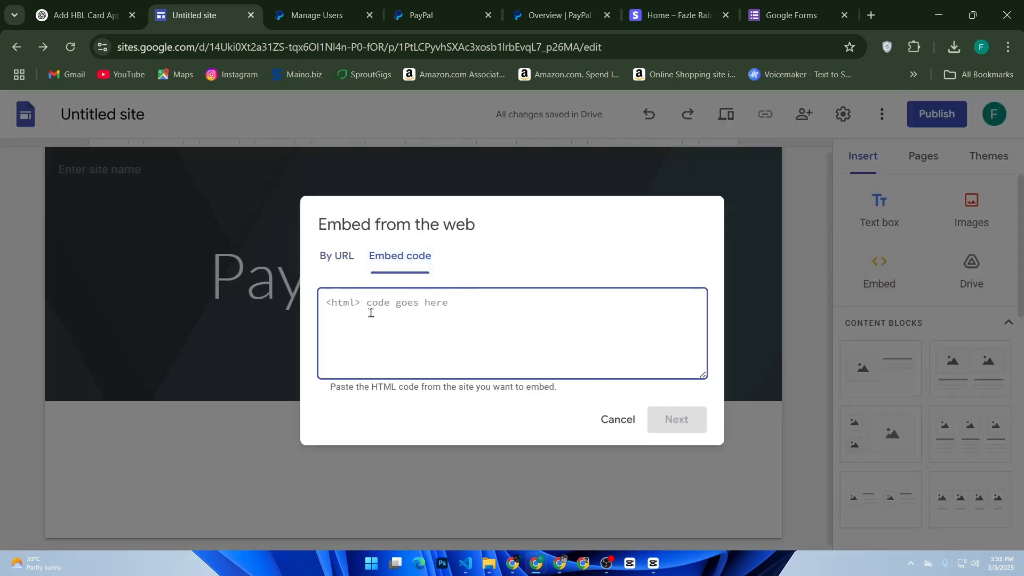
key(ctrl+v)
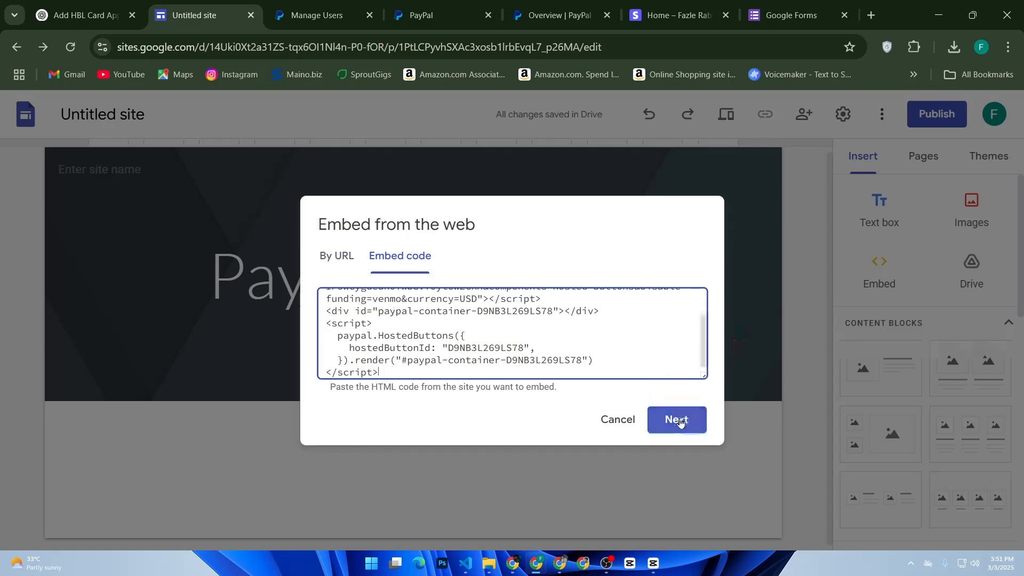
click(689, 417)
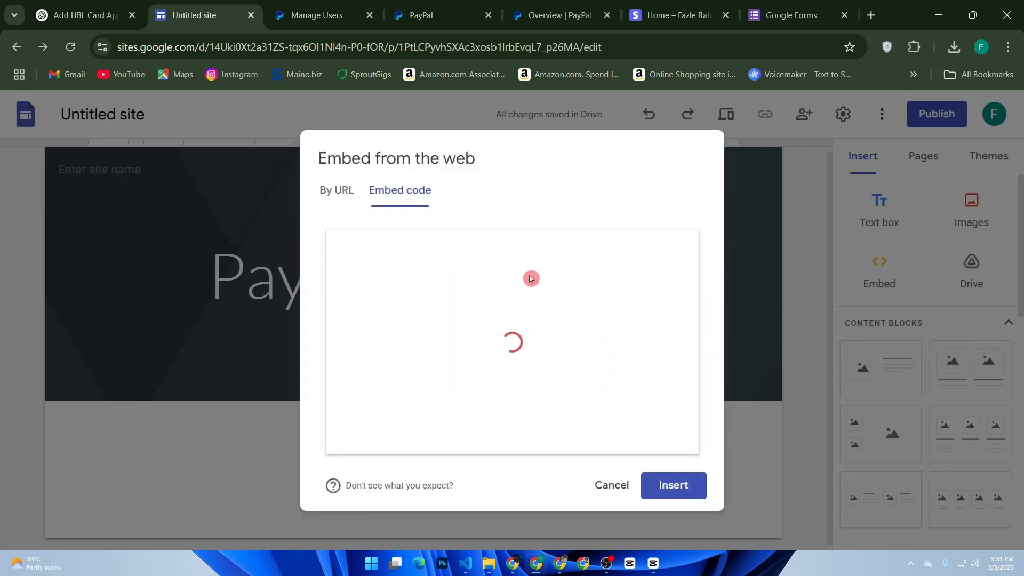
click(676, 485)
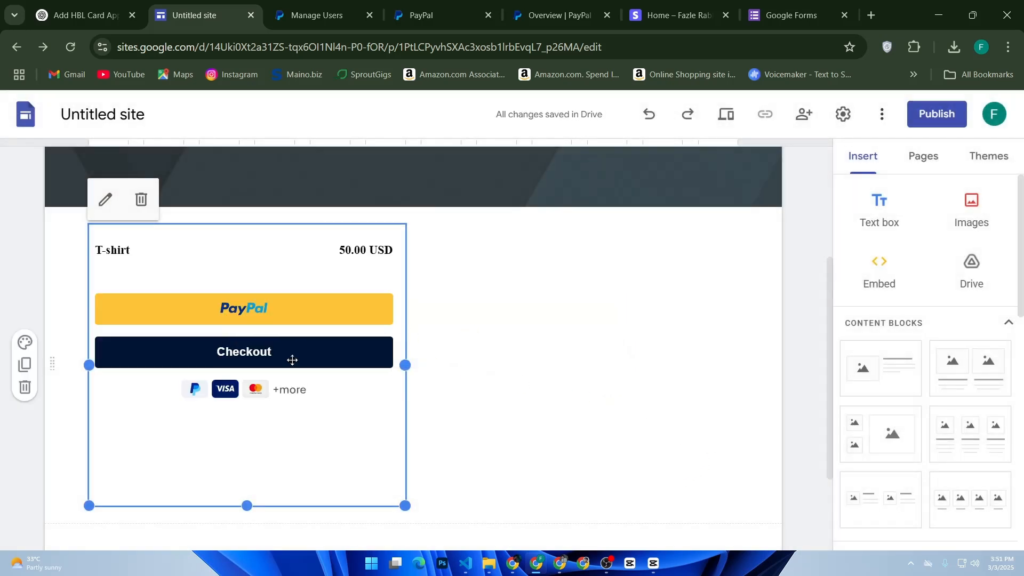
drag(292, 360, 432, 372)
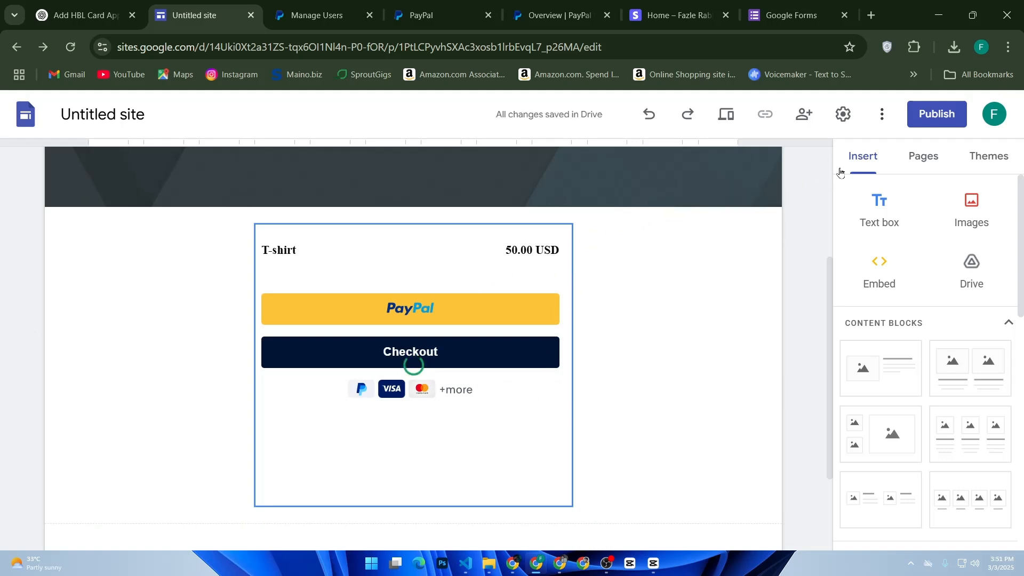
click(936, 117)
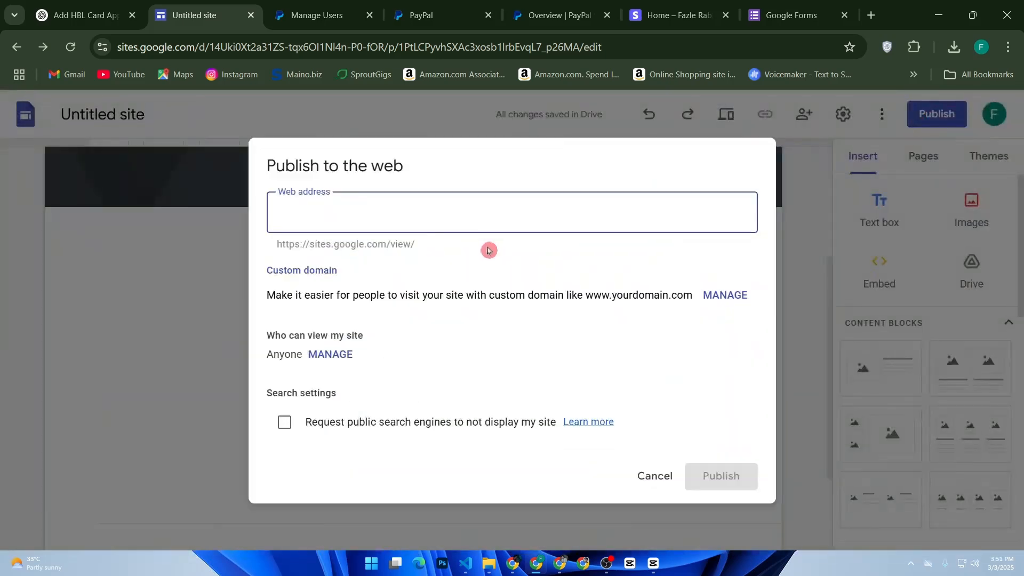
click(655, 476)
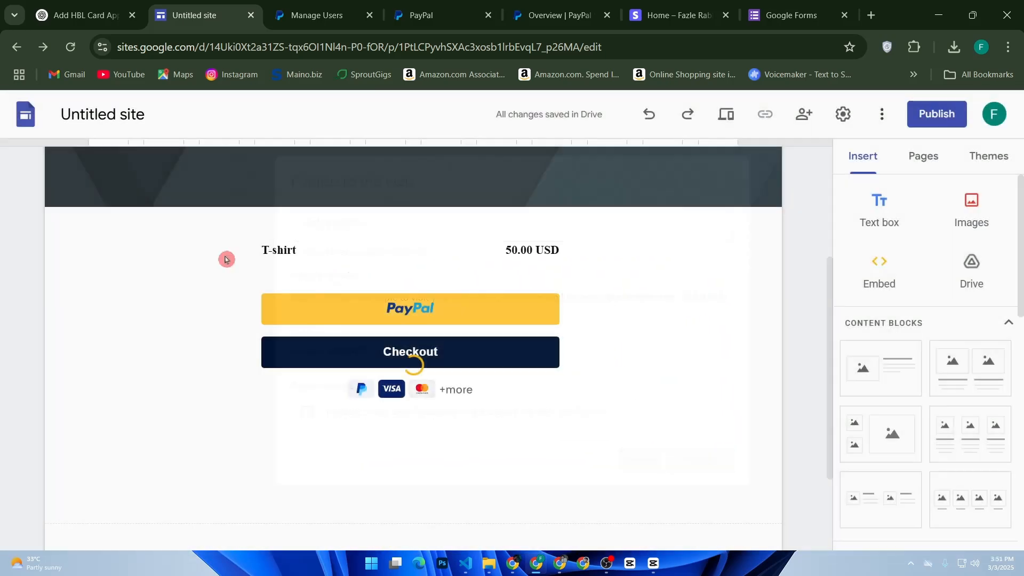
drag(381, 282, 254, 304)
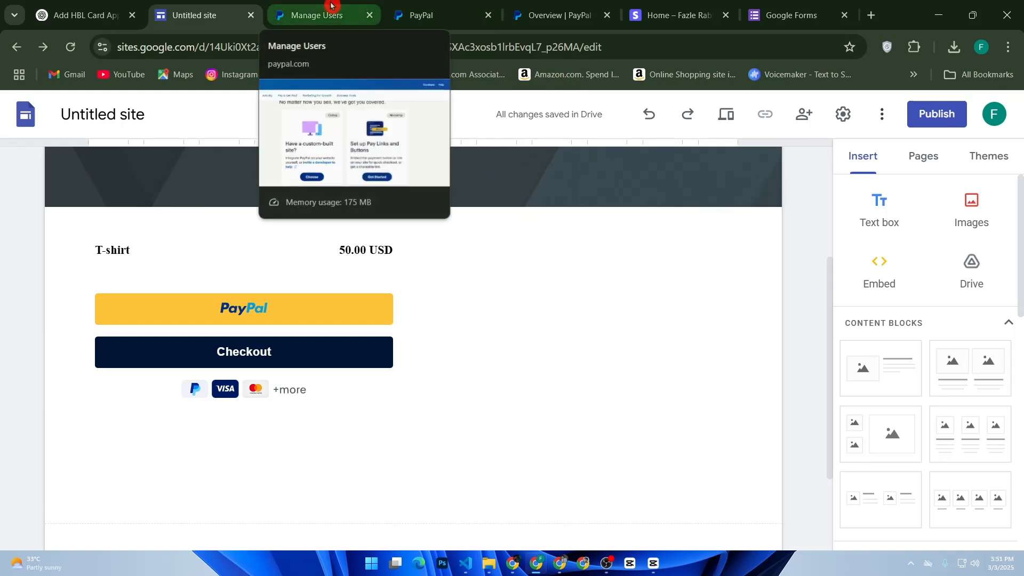
Switch to the Stripe dashboard and start a new test payment link from Payment Links.
click(652, 7)
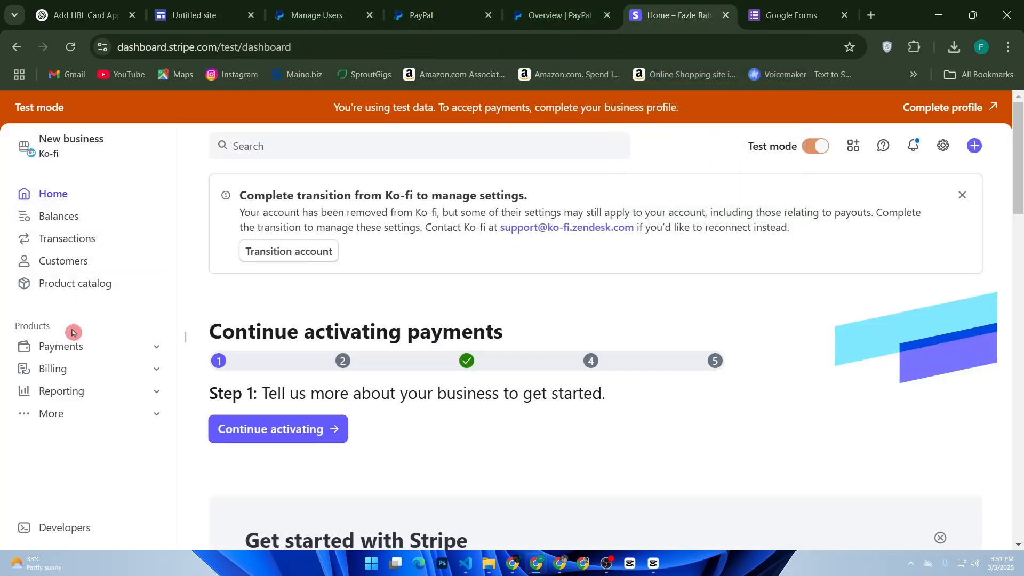
click(74, 346)
click(83, 415)
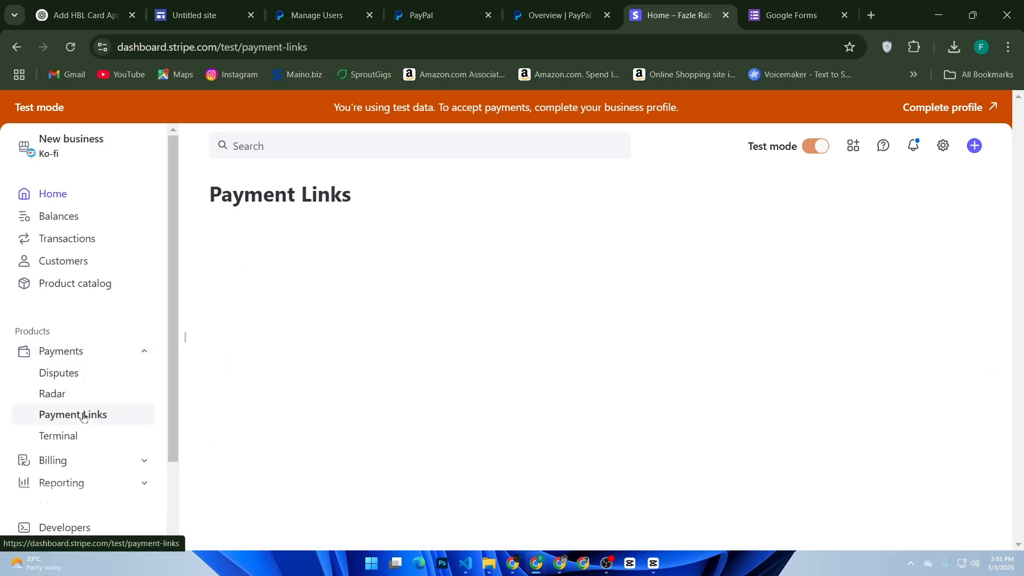
scroll(418, 297, down, 2)
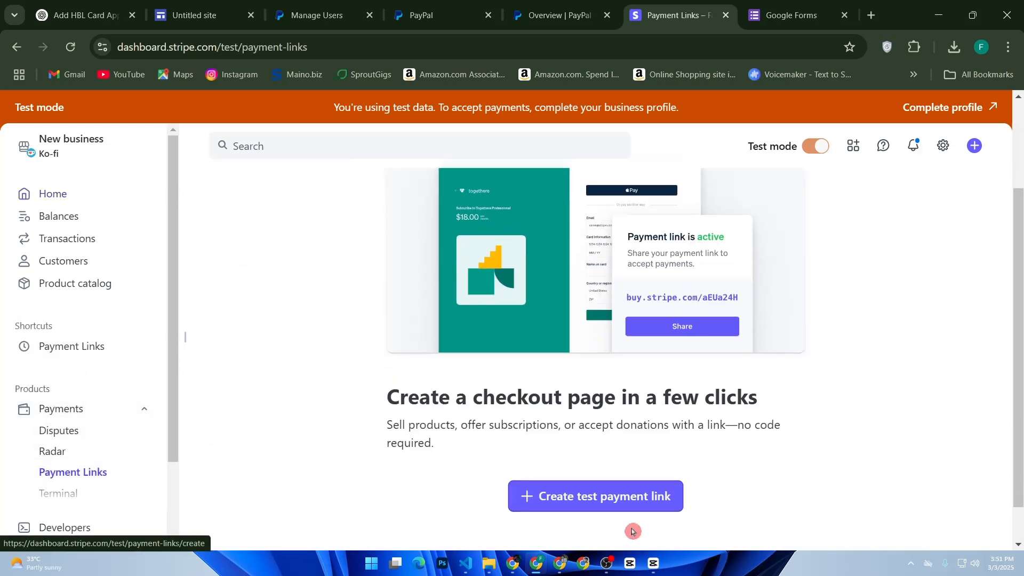
click(625, 507)
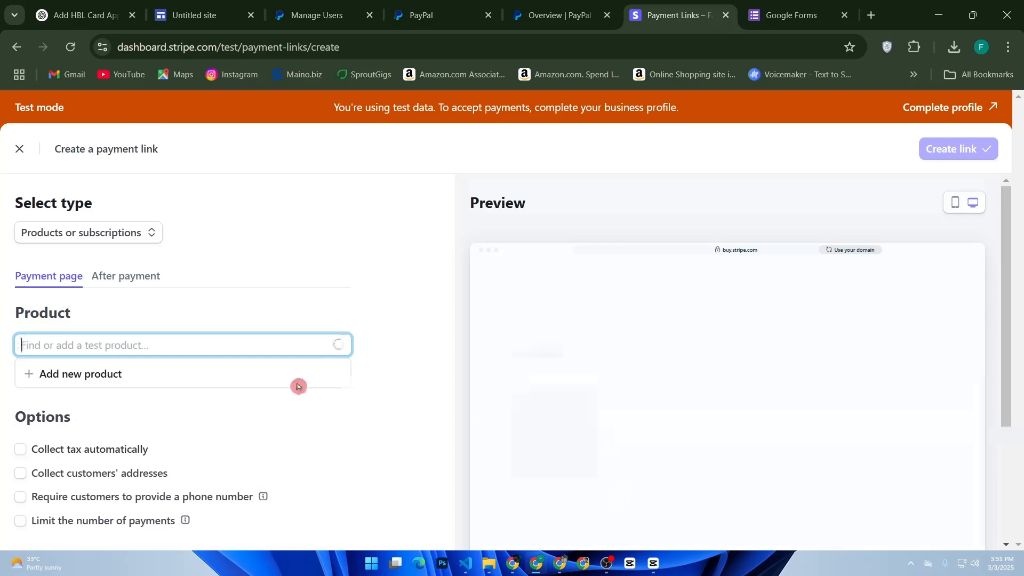
Add a new one-off product named "t-shirt" priced at 50 USD to the payment link.
click(149, 374)
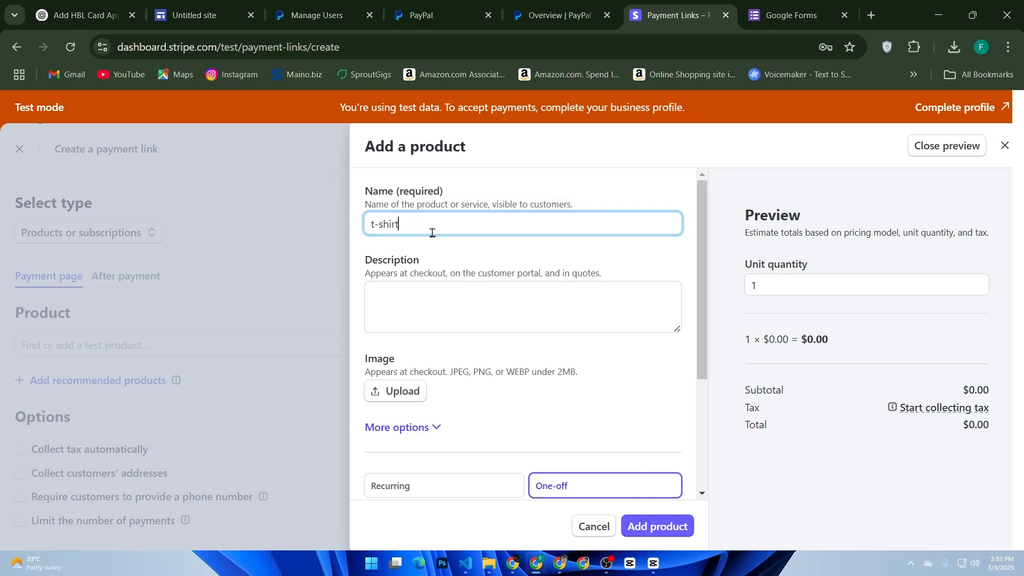
scroll(576, 416, down, 2)
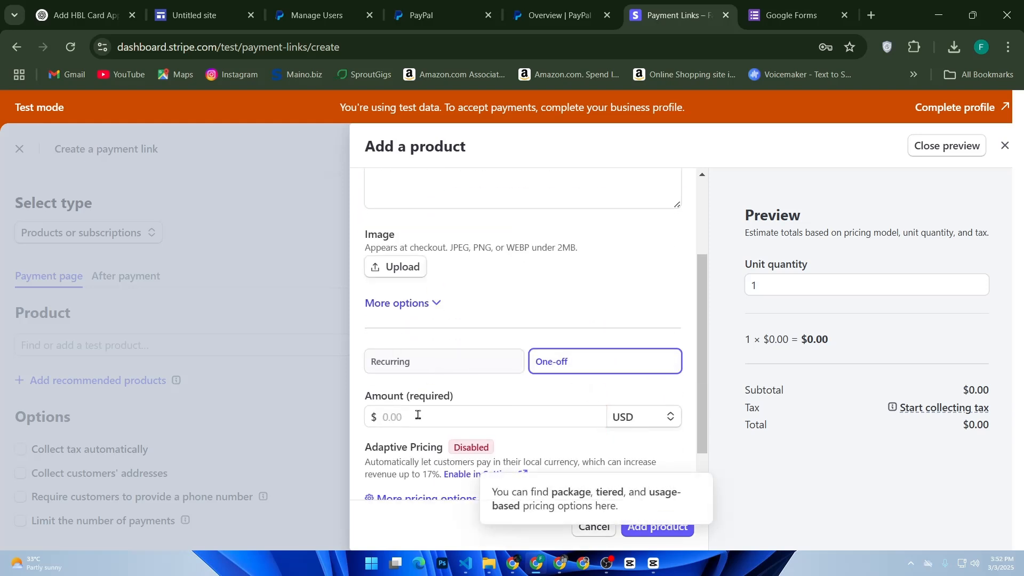
click(418, 415)
text(50)
scroll(658, 473, down, 1)
click(657, 526)
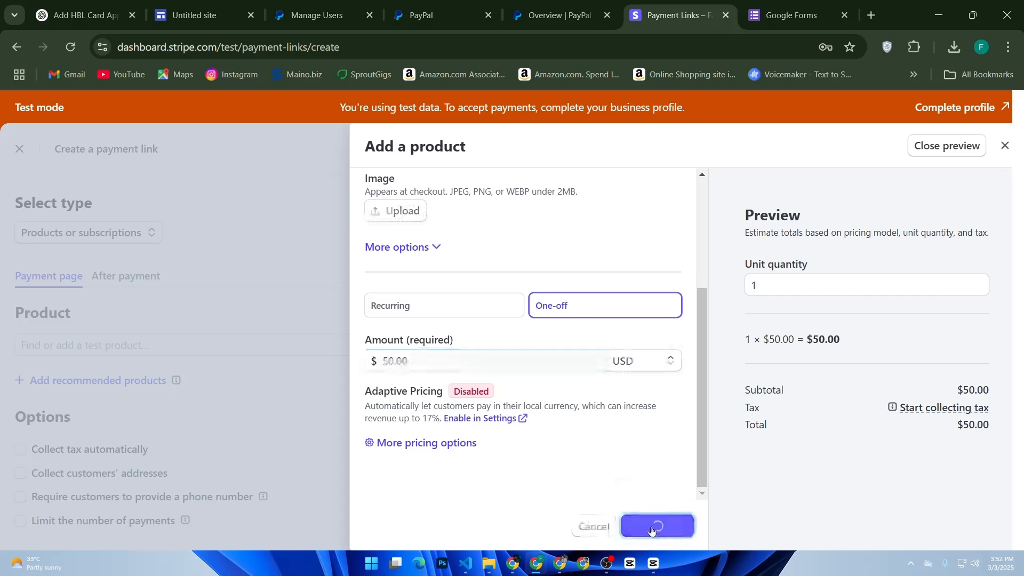
Review the payment link's checkout preview, after-payment settings and payment page options.
scroll(743, 338, down, 3)
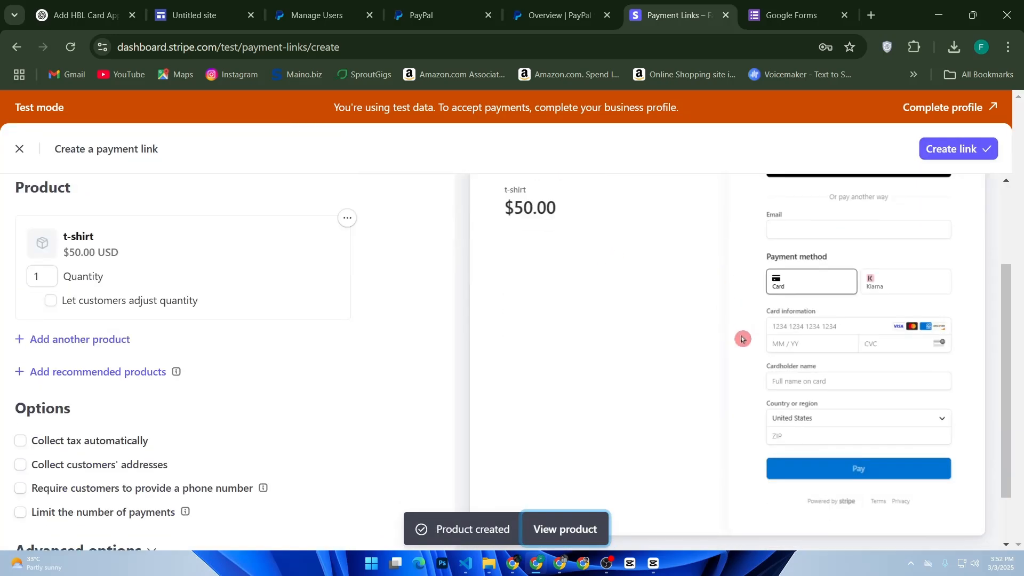
scroll(240, 320, up, 2)
click(126, 209)
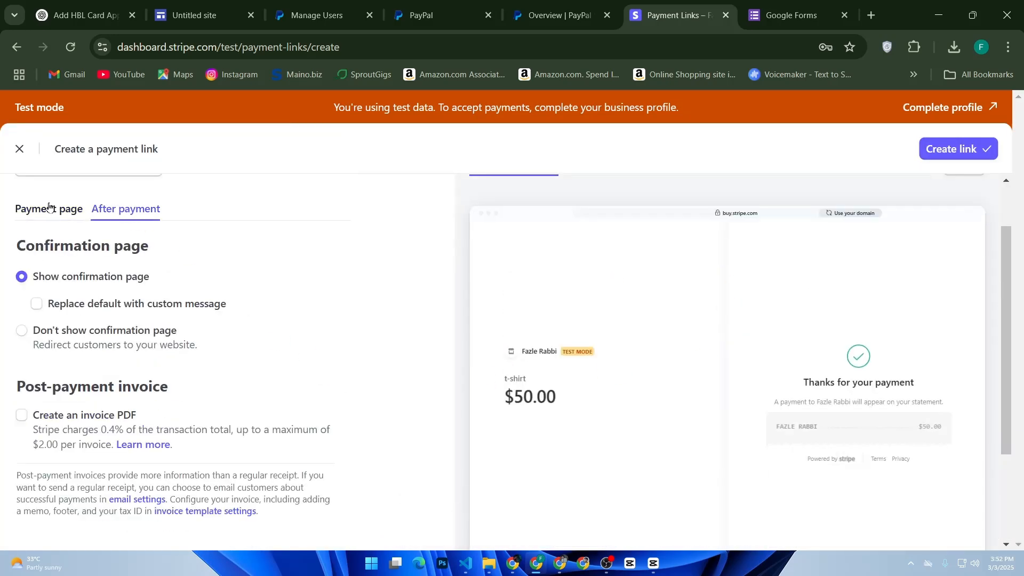
click(48, 208)
scroll(231, 311, down, 3)
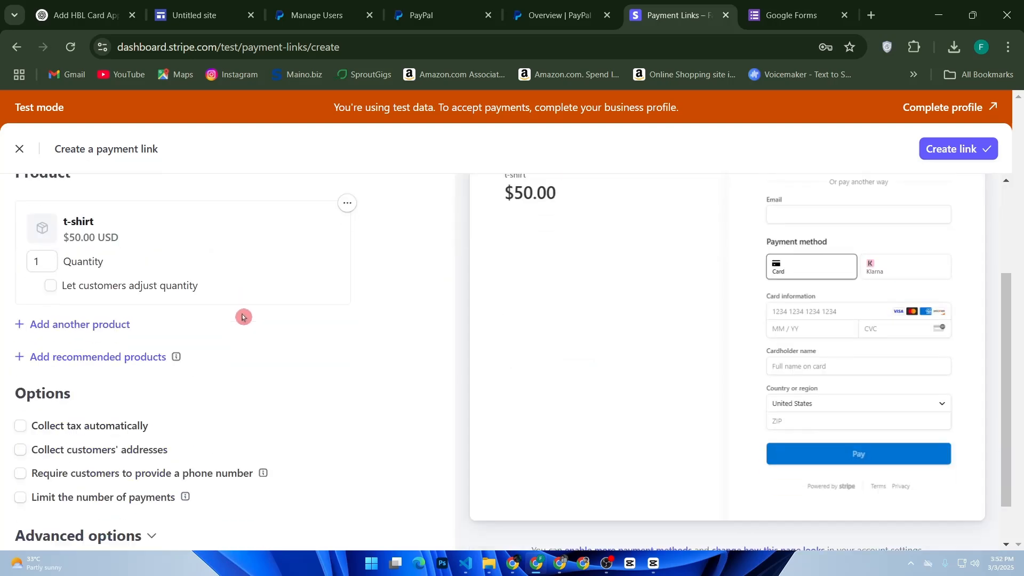
click(129, 485)
scroll(204, 462, down, 3)
scroll(517, 416, up, 6)
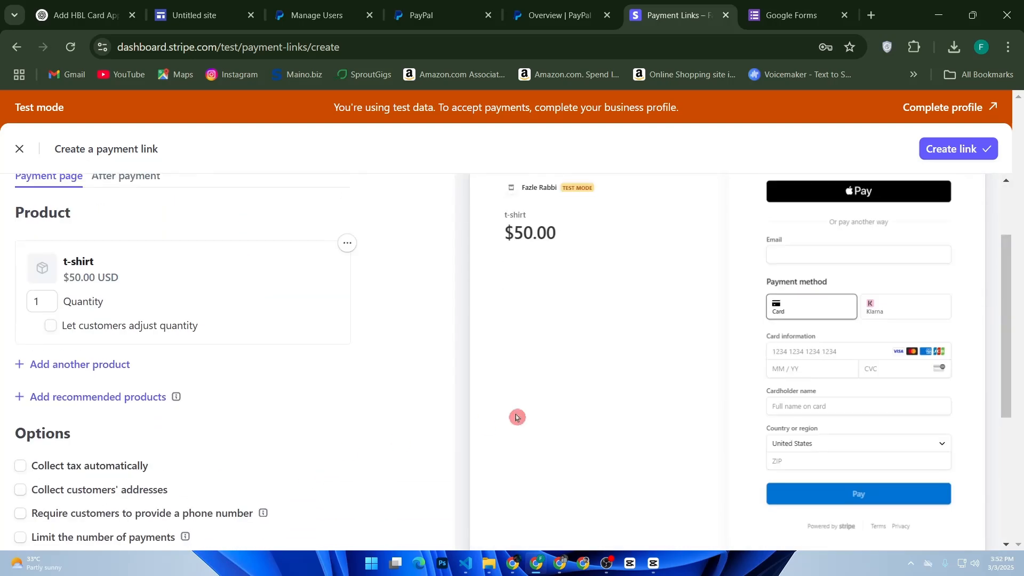
Create the t-shirt payment link and copy its URL.
click(977, 152)
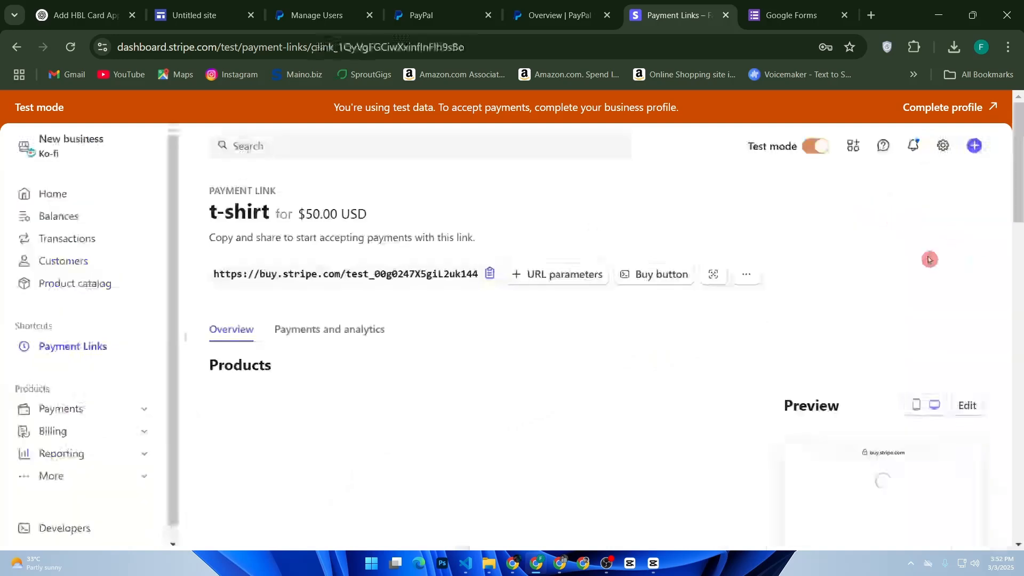
key(super)
click(887, 281)
click(483, 362)
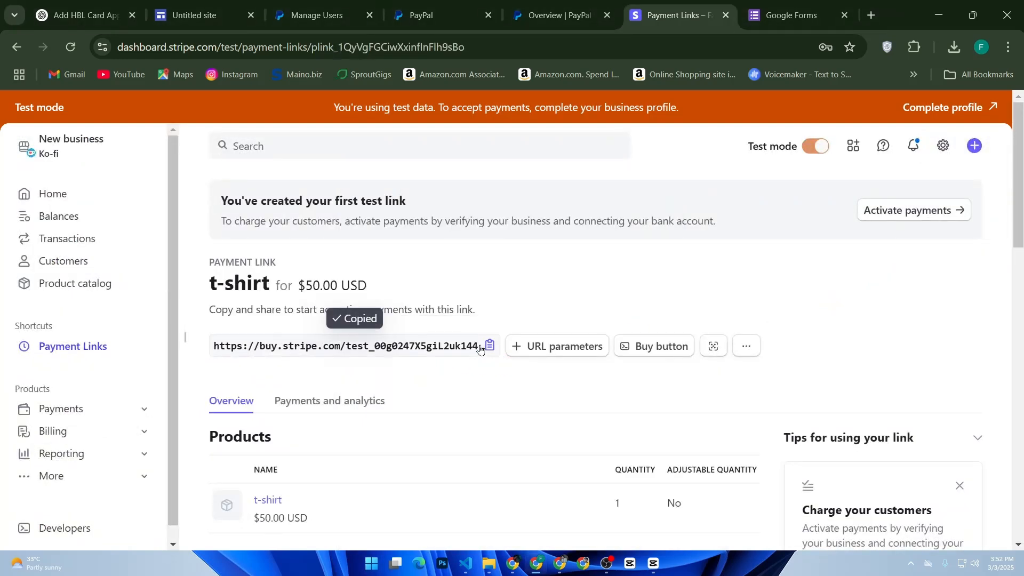
Switch to the Google Sites page, insert a "PAY WITH CARD" button linked to the copied Stripe URL, and place it below the PayPal embed.
click(195, 15)
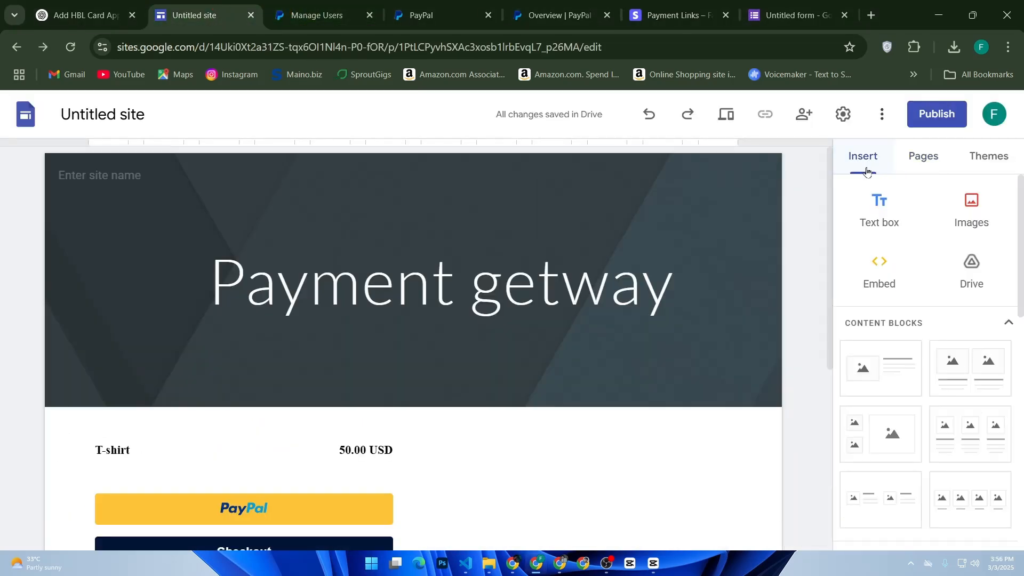
scroll(882, 268, down, 6)
click(886, 321)
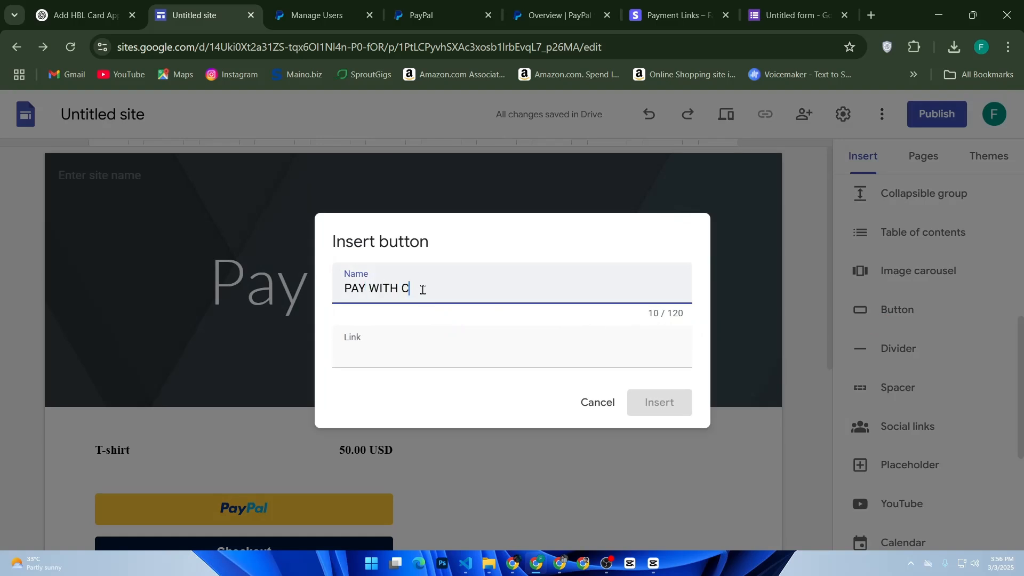
text(AA)
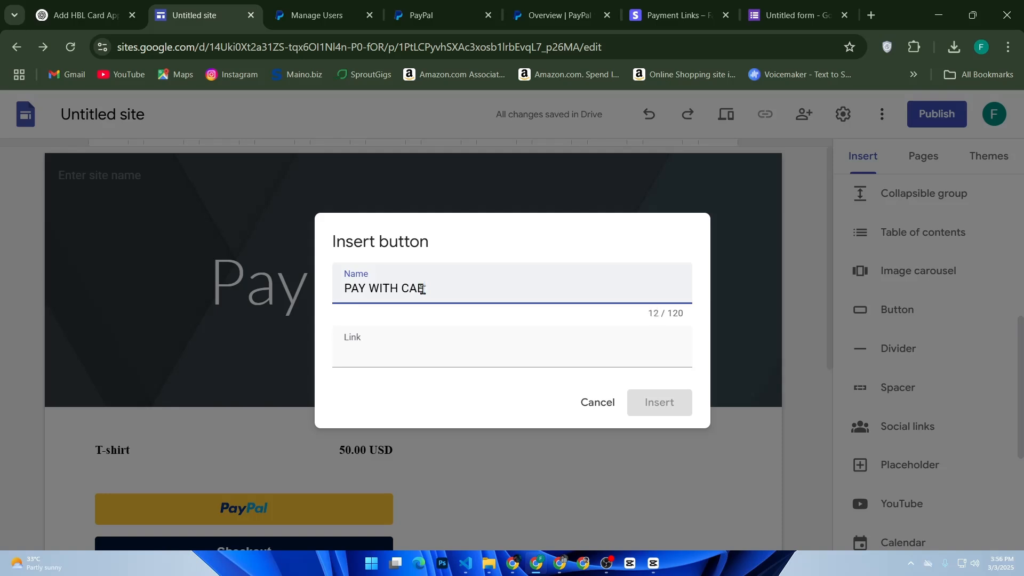
click(392, 344)
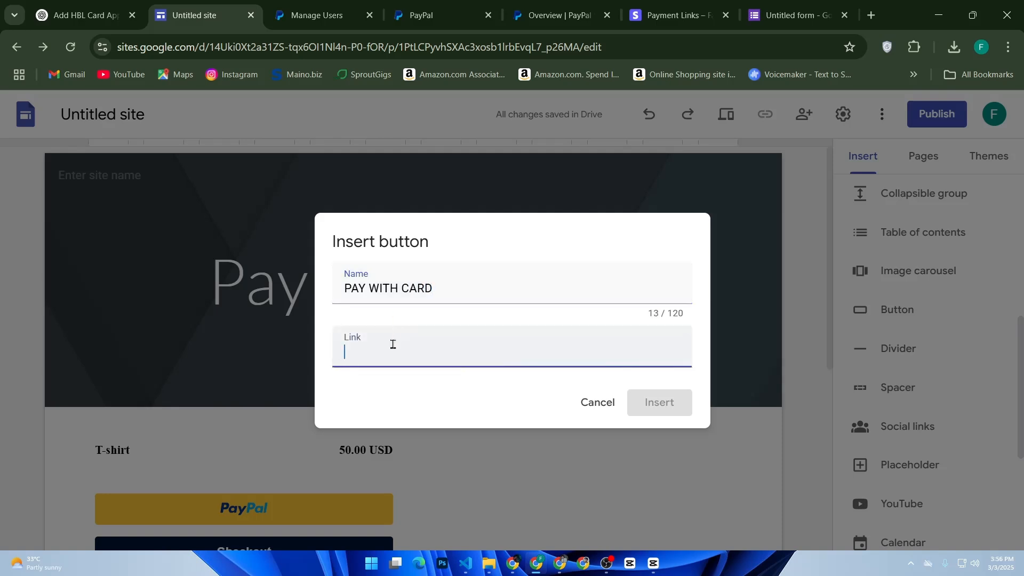
key(ctrl+v)
click(660, 402)
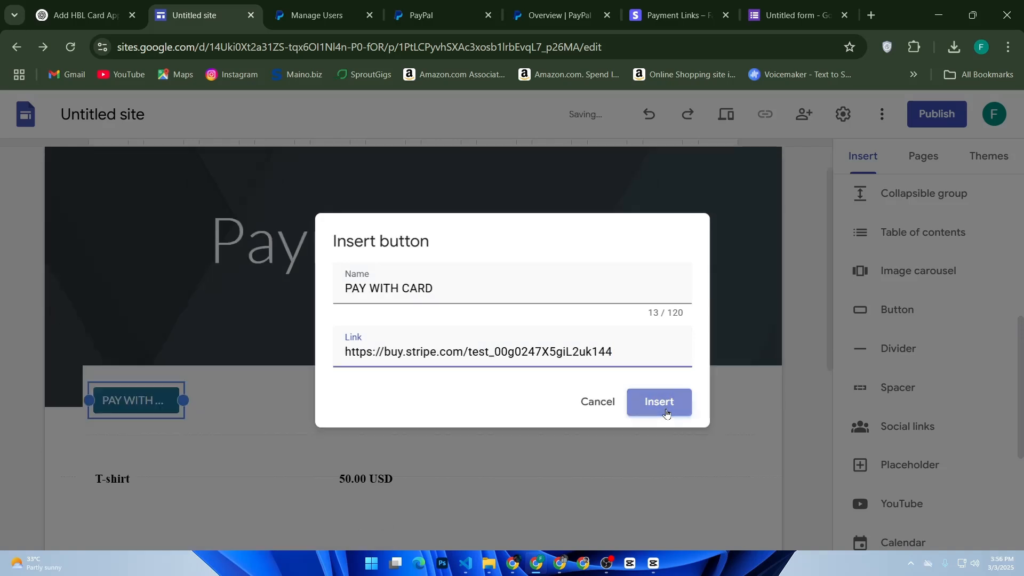
drag(149, 245, 215, 492)
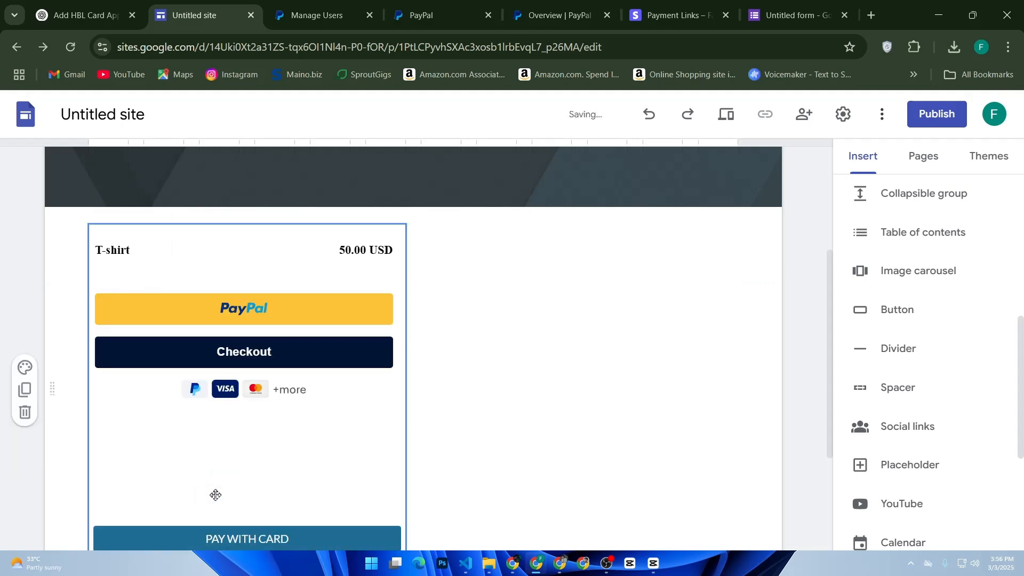
scroll(244, 472, down, 4)
click(263, 441)
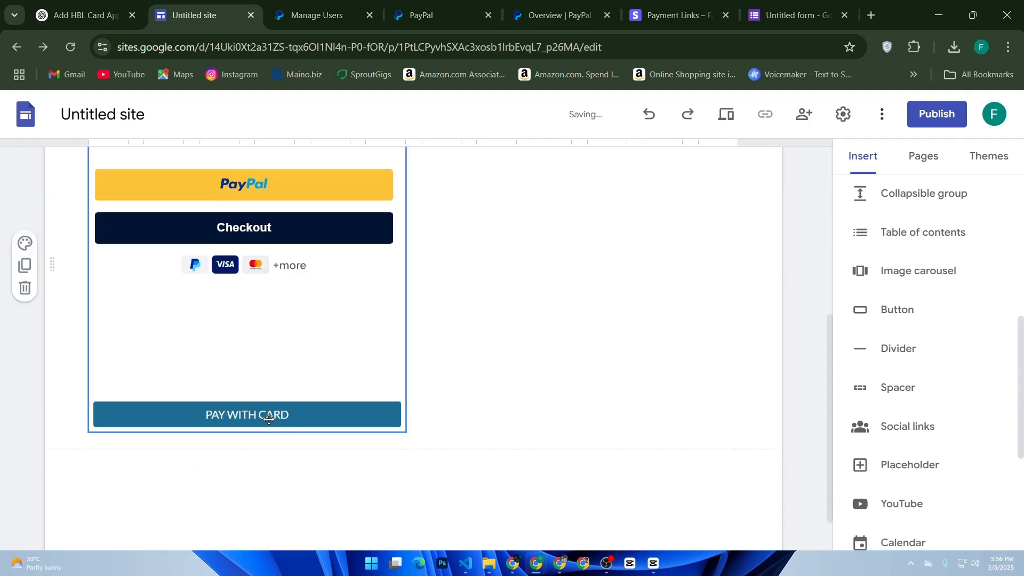
scroll(272, 414, up, 2)
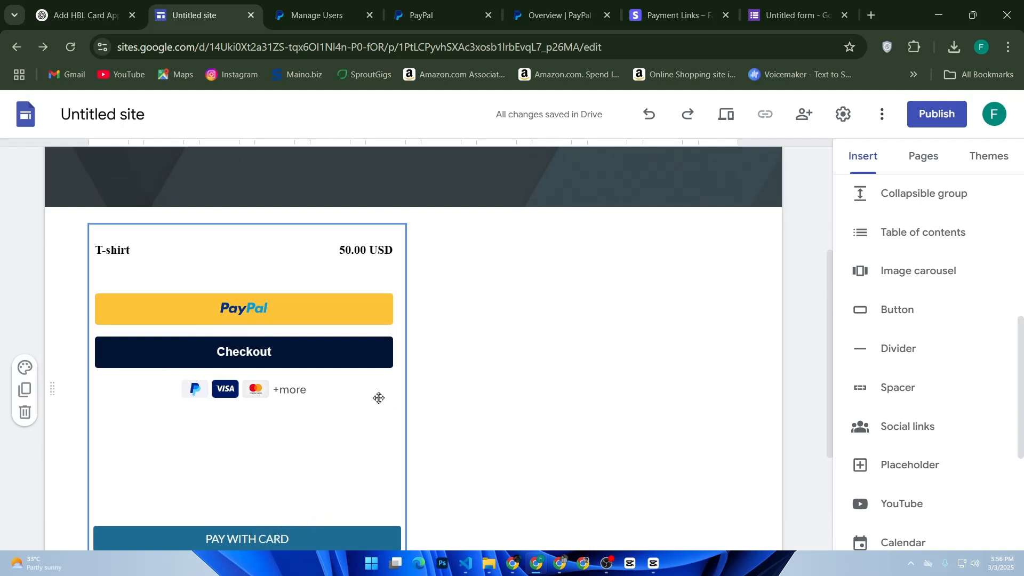
click(565, 312)
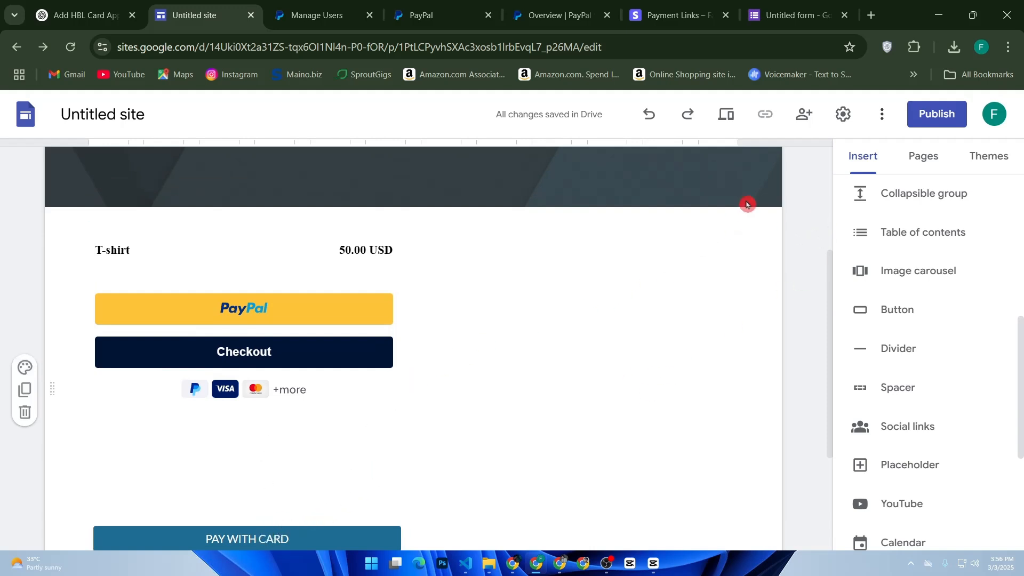
scroll(582, 259, up, 3)
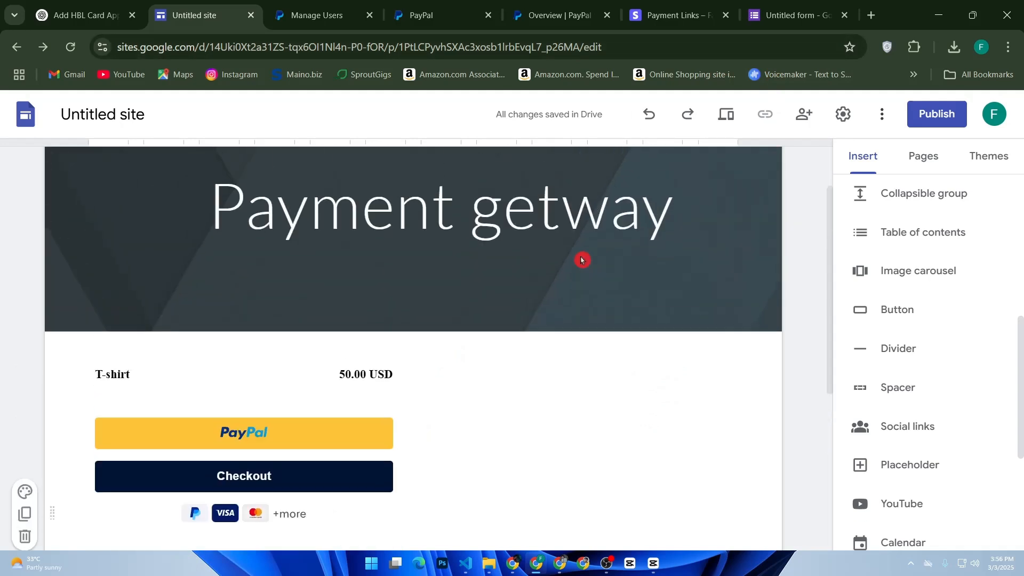
Switch to Google Forms, return to the forms home page and create a new blank form.
click(780, 14)
click(400, 190)
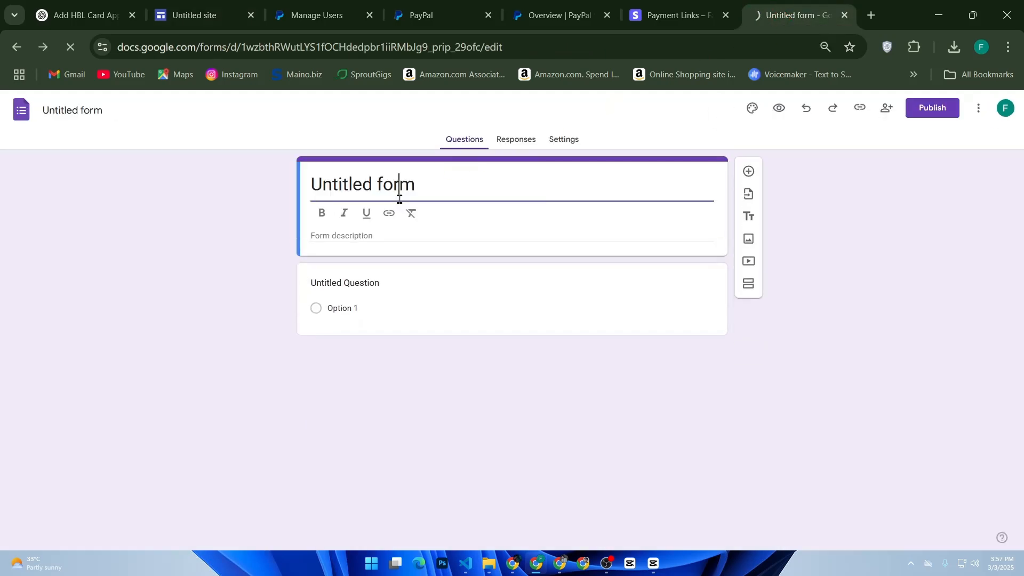
key(alt+Left)
click(230, 256)
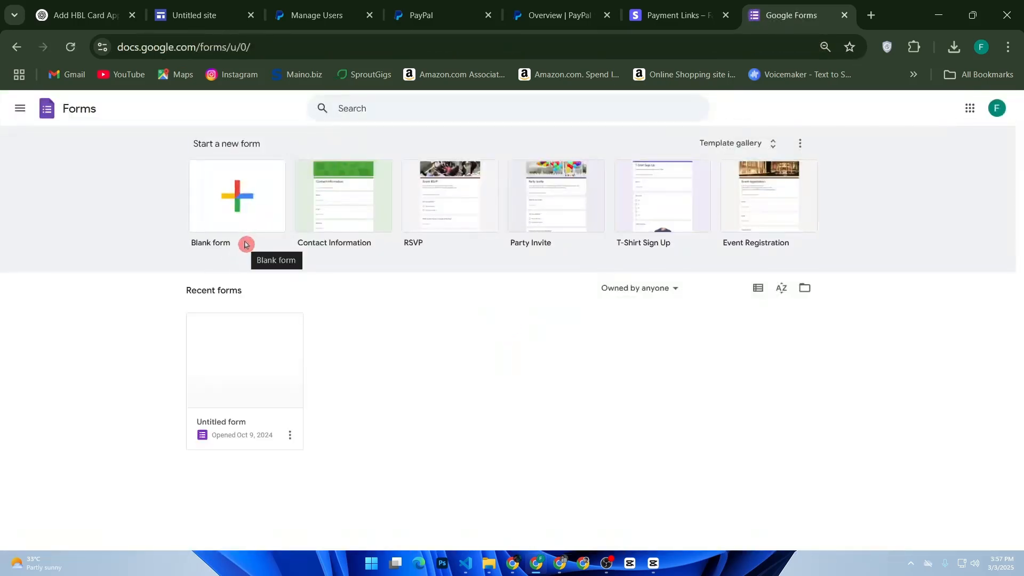
click(245, 227)
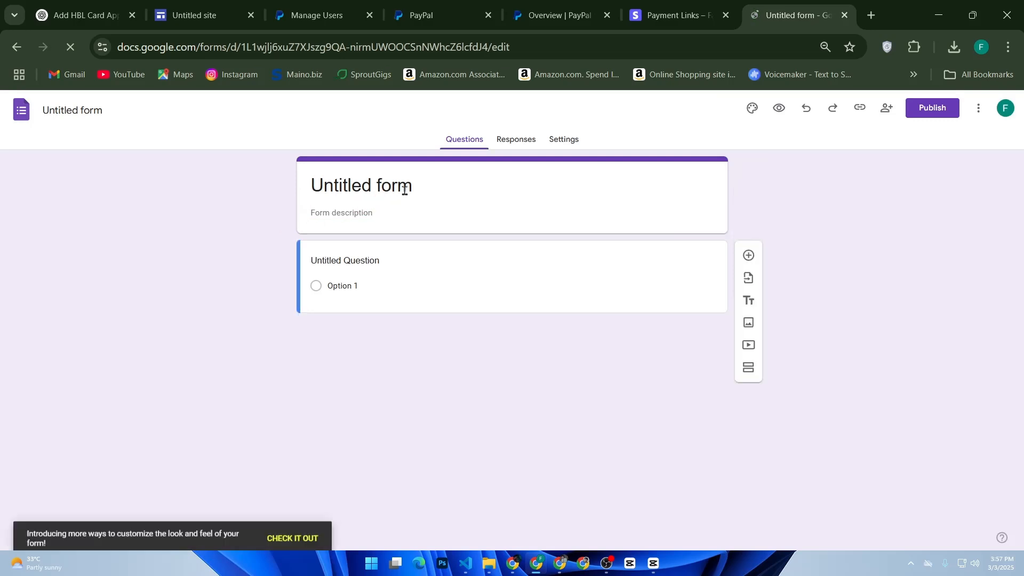
drag(407, 186, 279, 191)
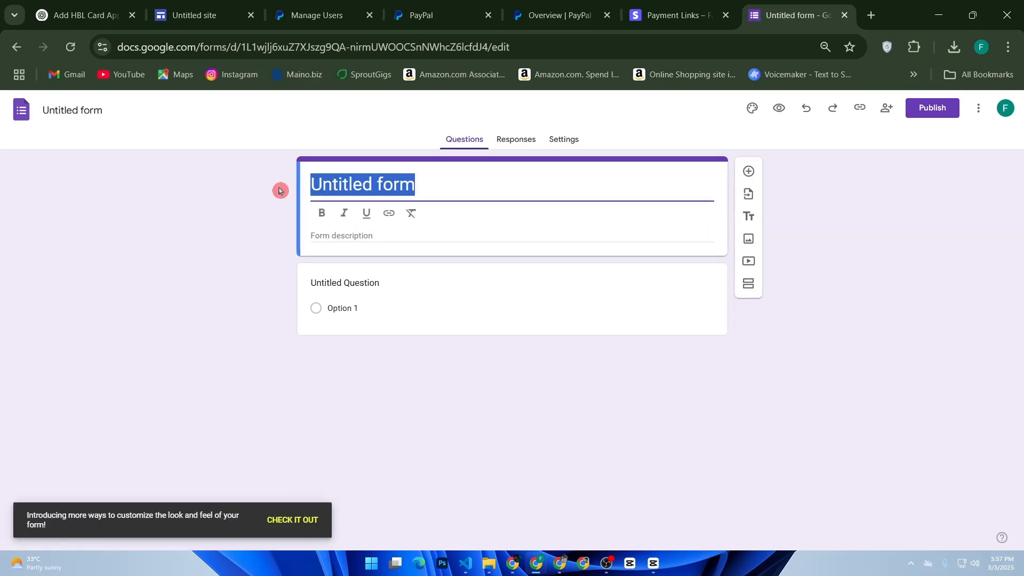
text(pA)
key(BackSpace)
key(BackSpace)
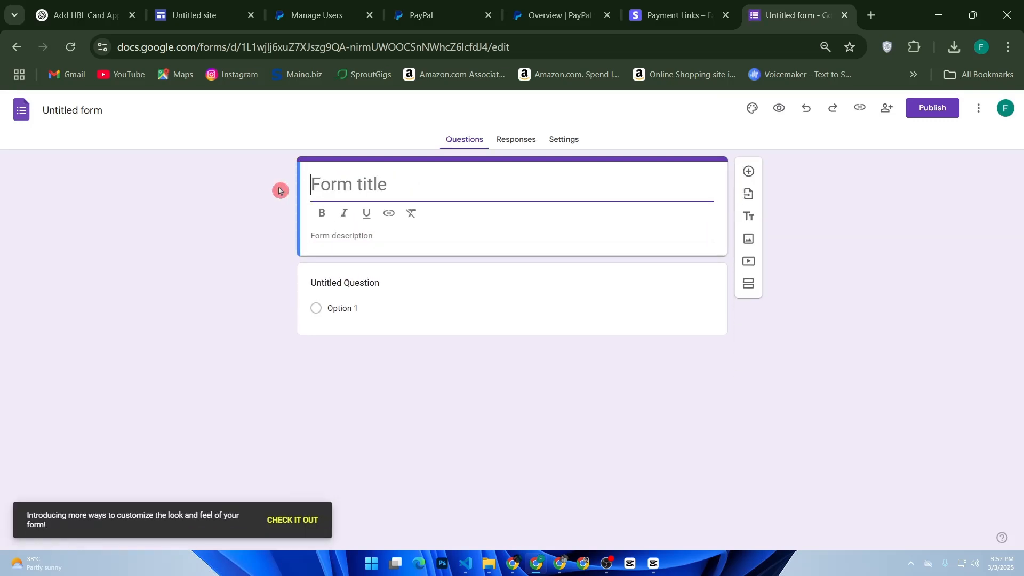
text(PA)
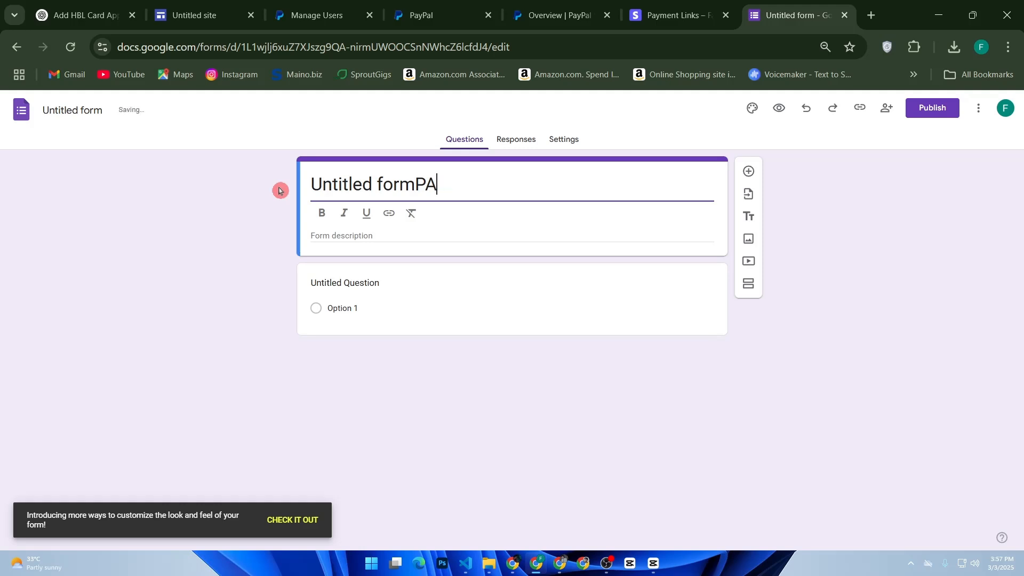
key(ctrl+a)
key(BackSpace)
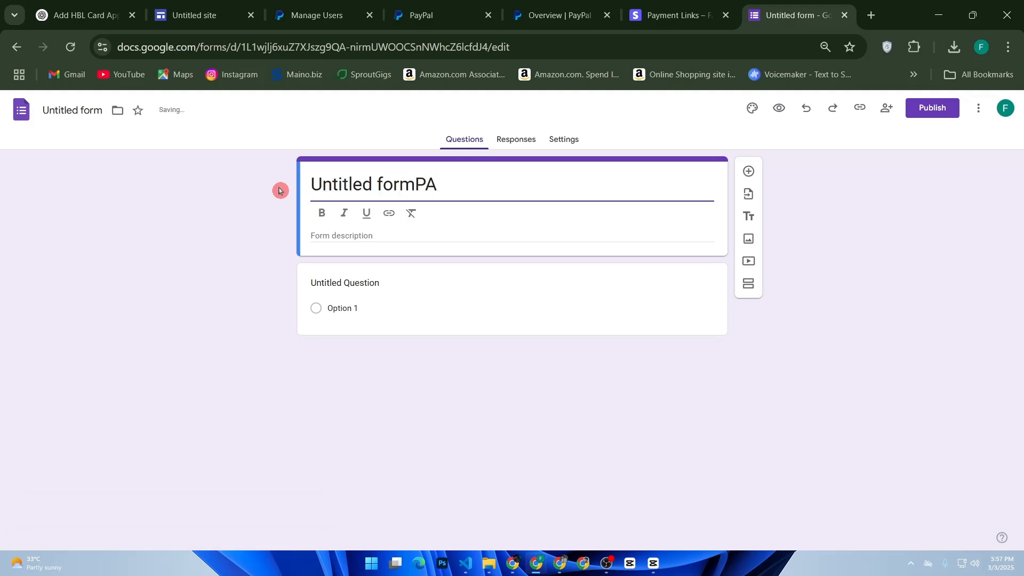
click(331, 233)
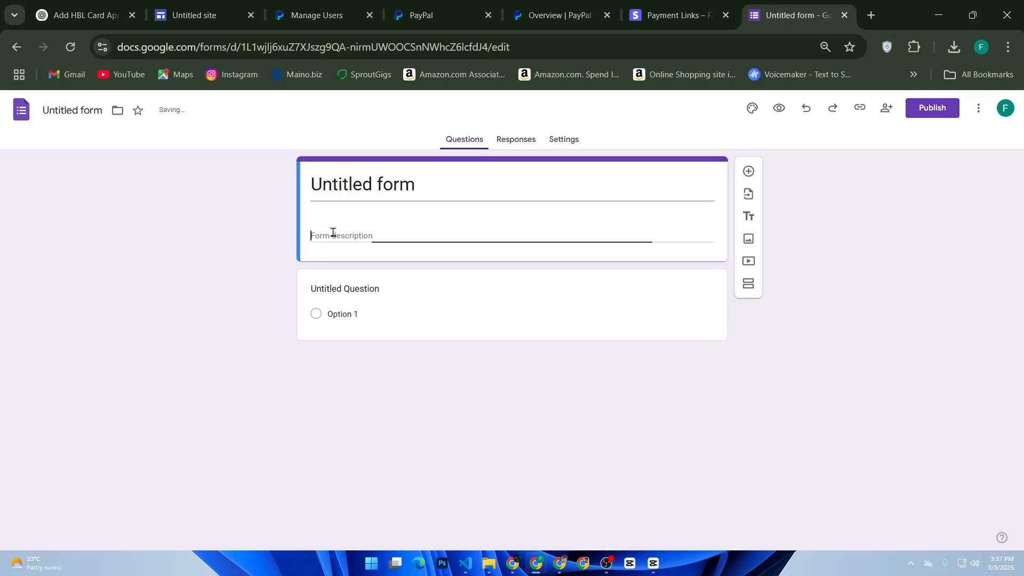
Look through the form's responses and settings pages, and return to its questions.
click(523, 142)
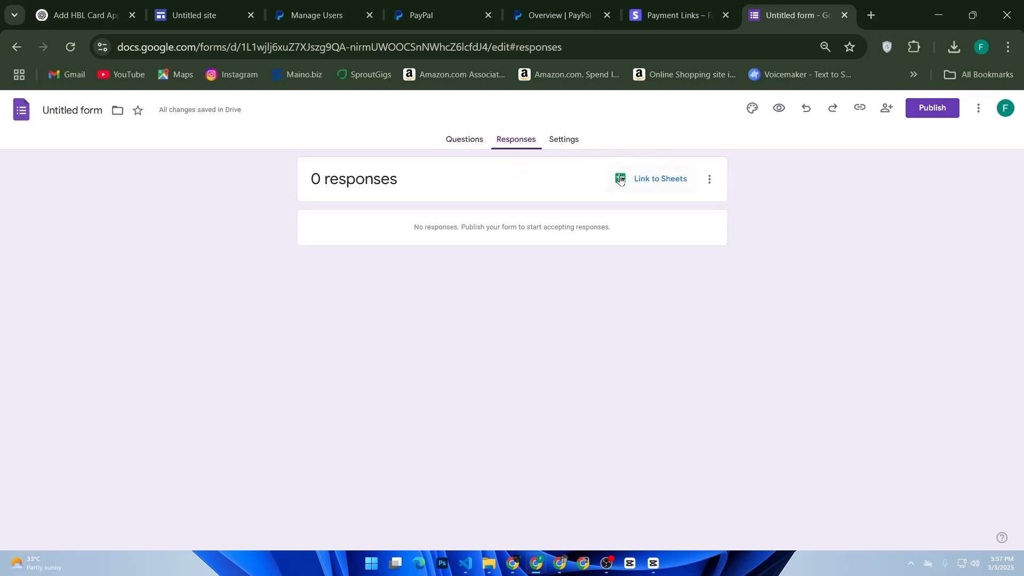
click(563, 140)
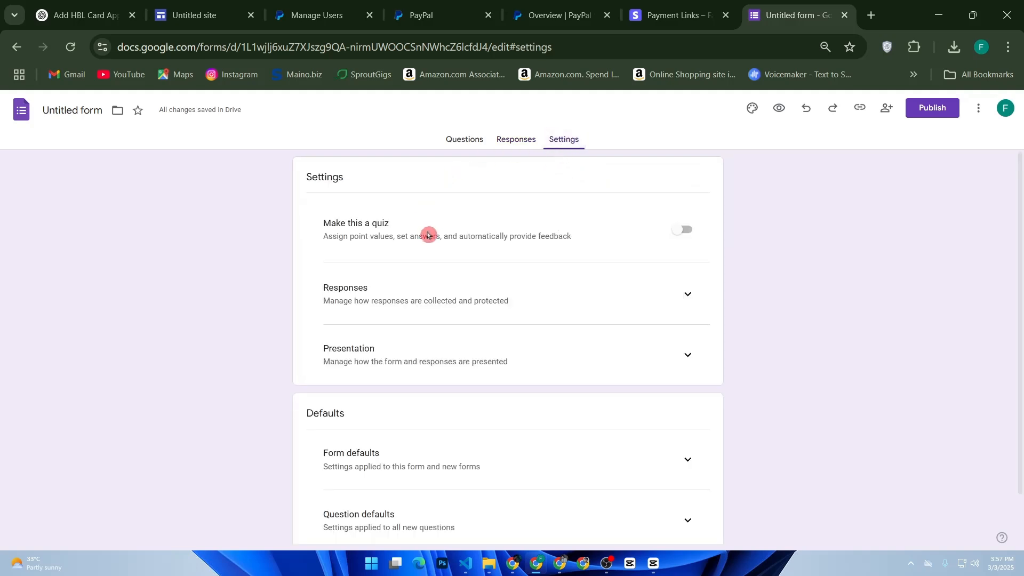
scroll(429, 235, down, 2)
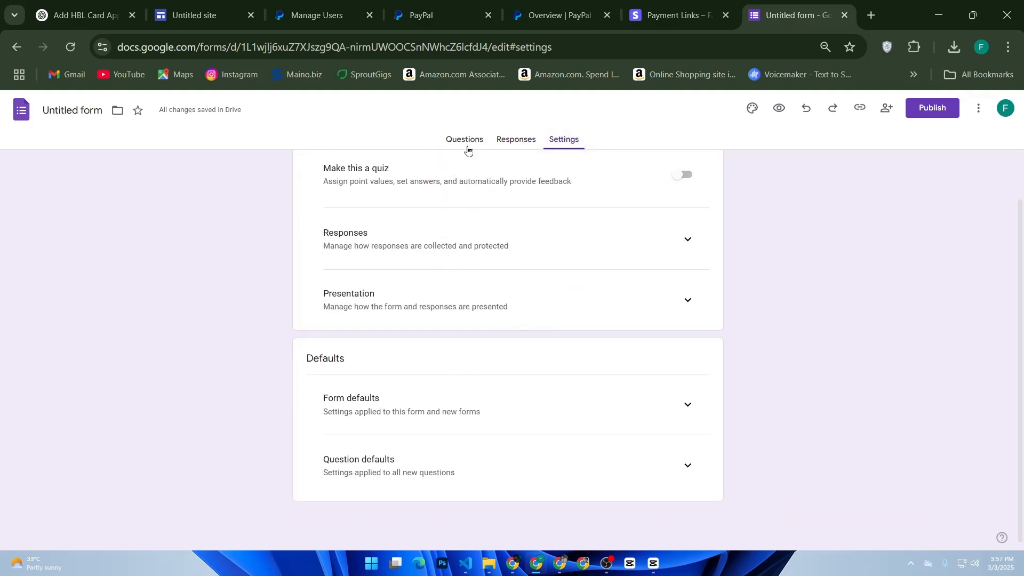
click(468, 150)
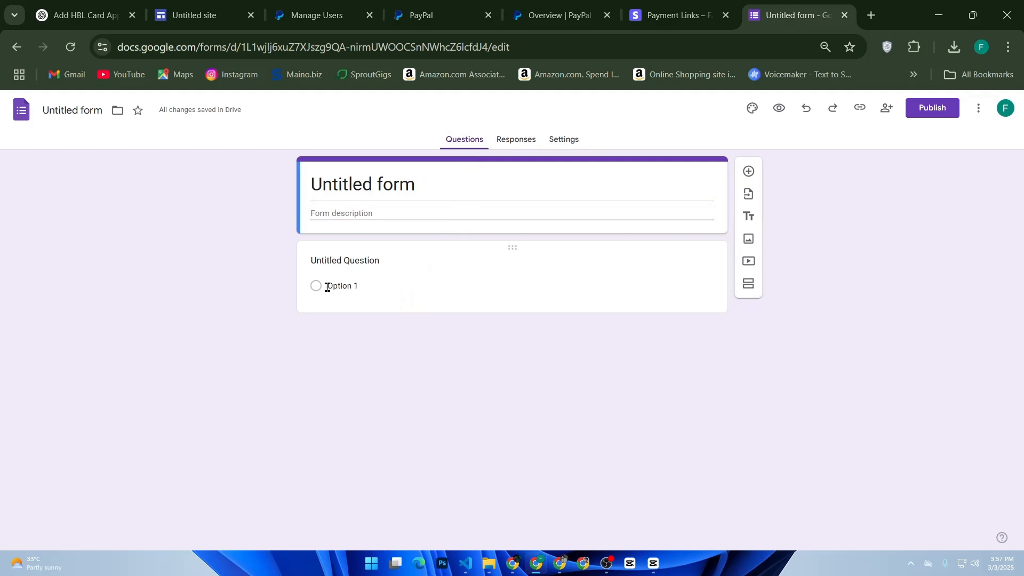
Set the first question's title to "PAY WITH GOOGLE" and look over the available question types.
click(331, 262)
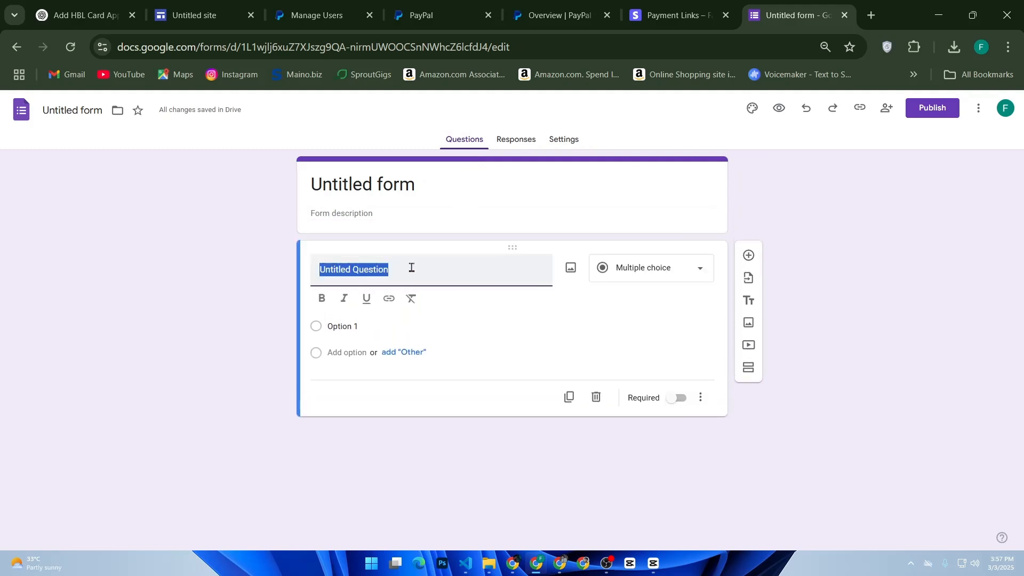
text(PAY)
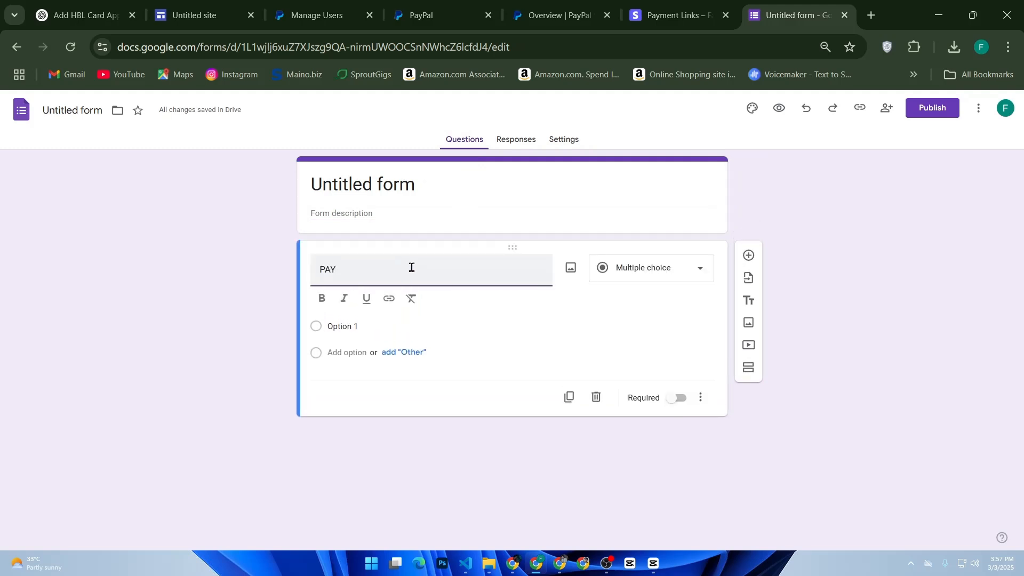
text( WITH GOOGLE)
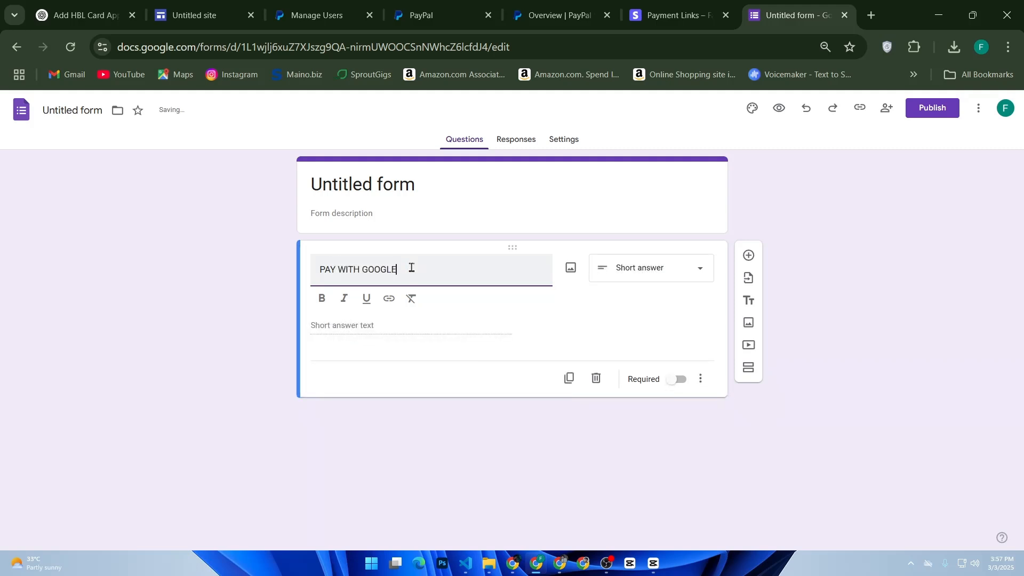
click(354, 318)
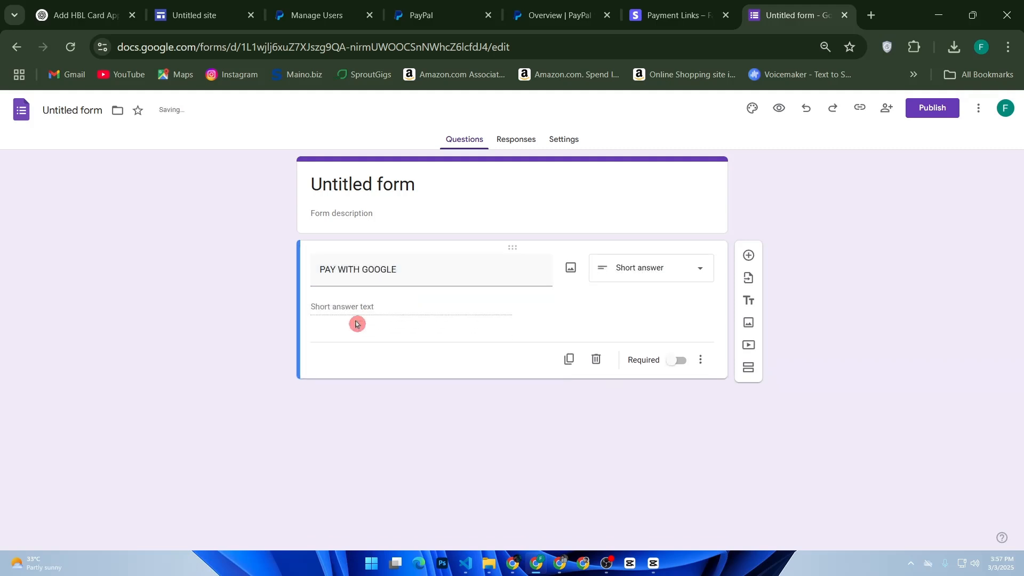
click(673, 275)
click(495, 317)
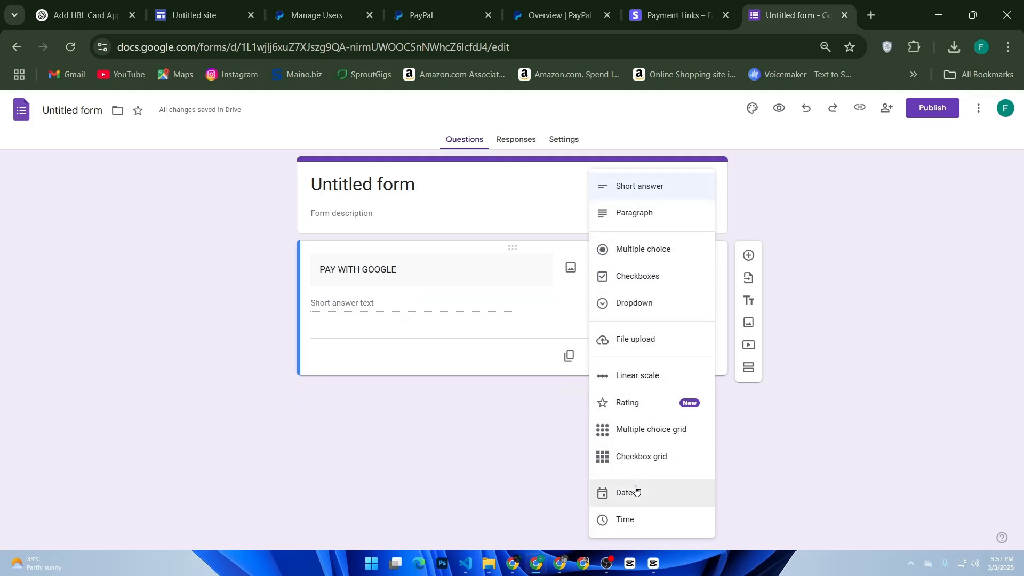
click(473, 342)
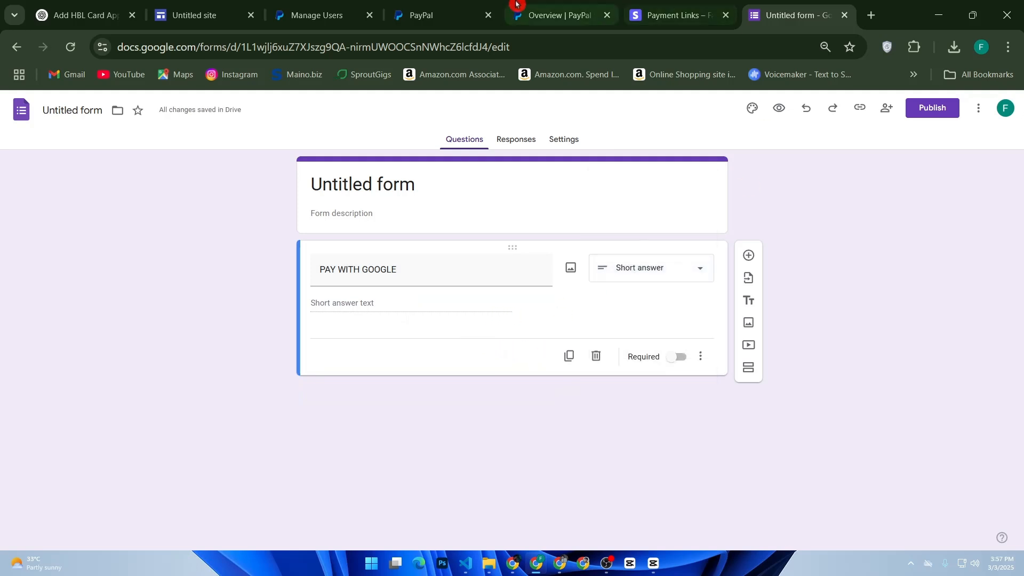
Switch to the Google Sites page and view its options for publishing to the web without publishing.
click(208, 15)
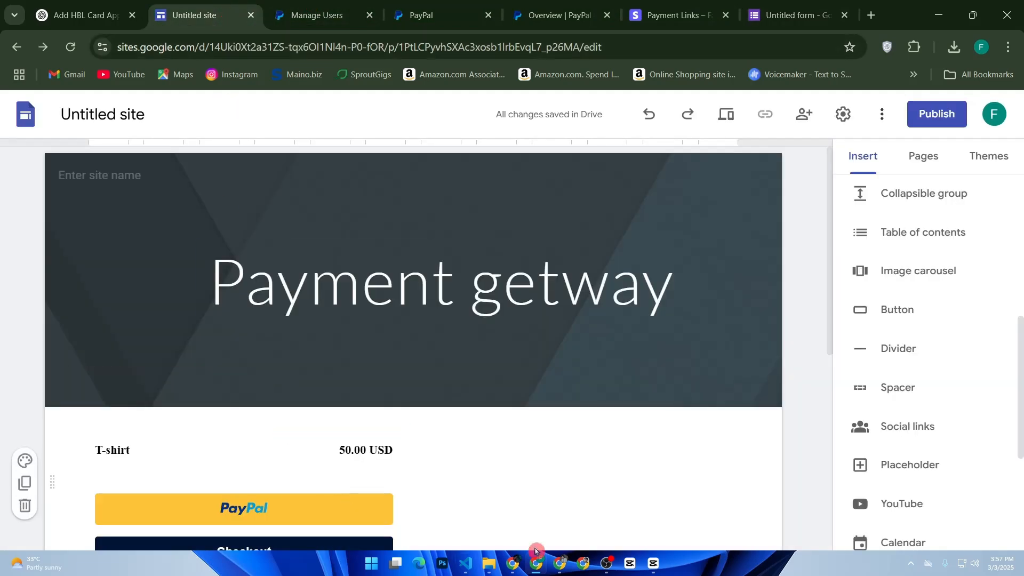
scroll(459, 322, down, 2)
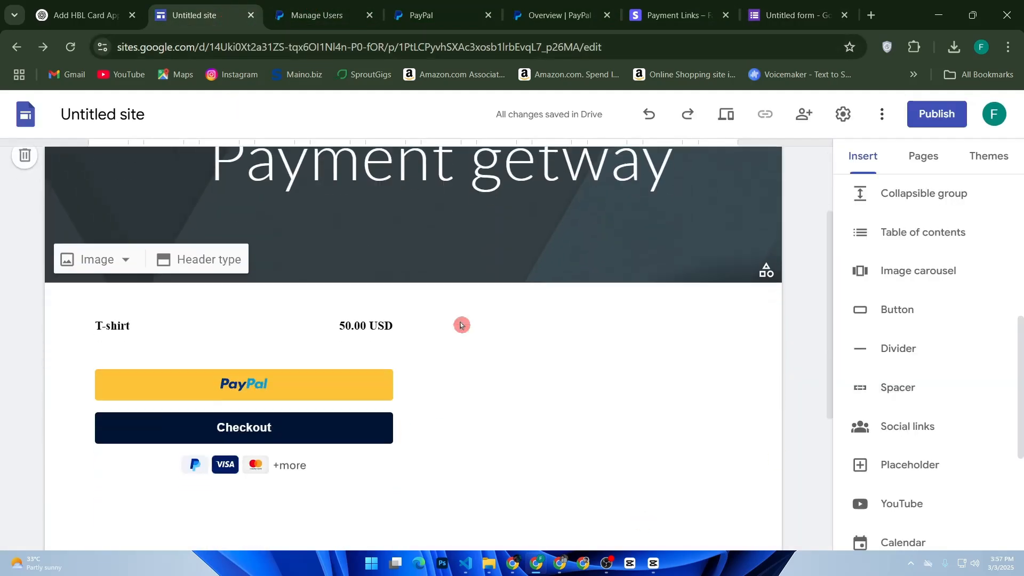
click(947, 120)
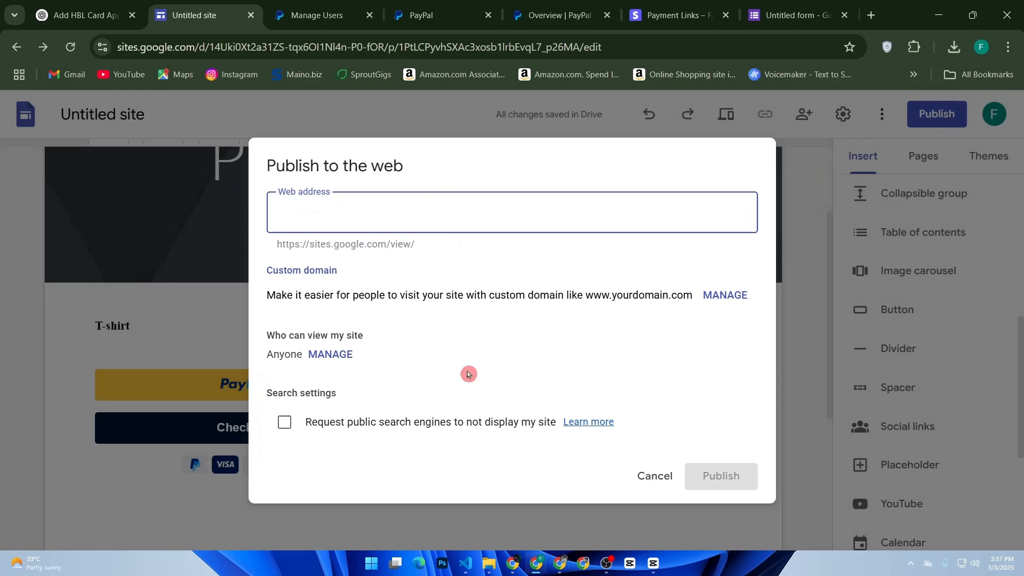
click(654, 476)
scroll(739, 395, down, 2)
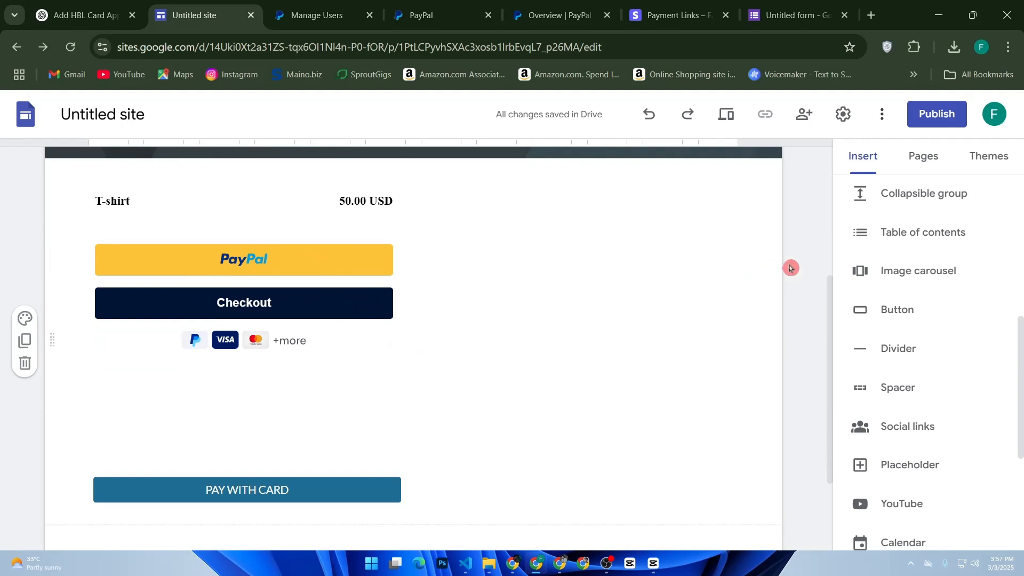
View the site's additional options and its navigation settings.
click(884, 114)
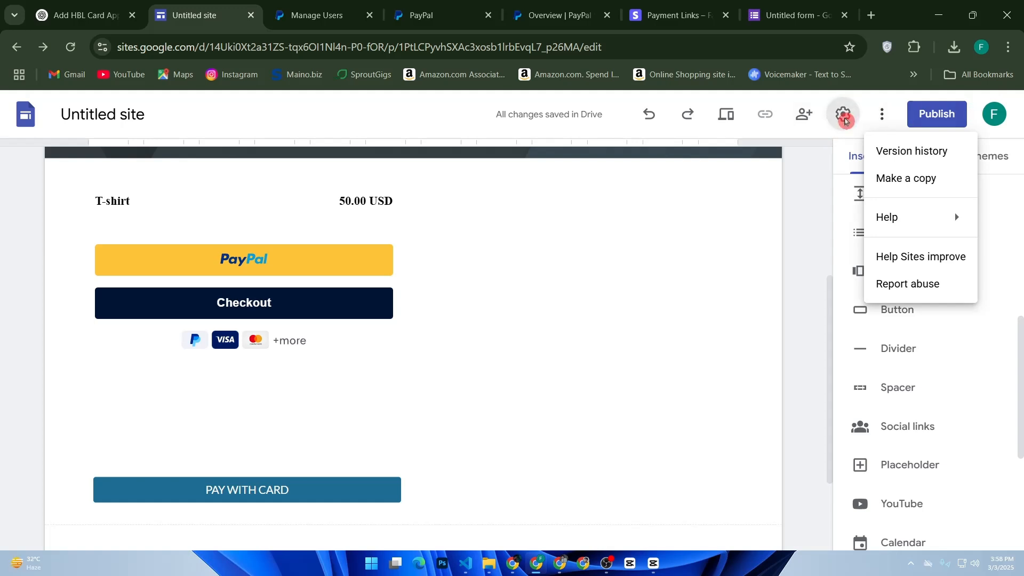
click(845, 121)
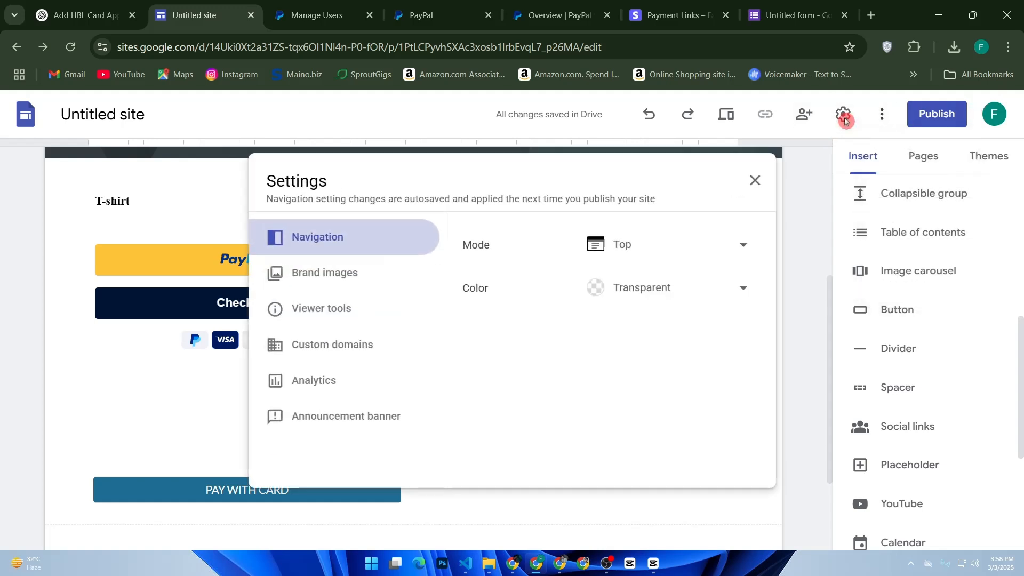
click(756, 182)
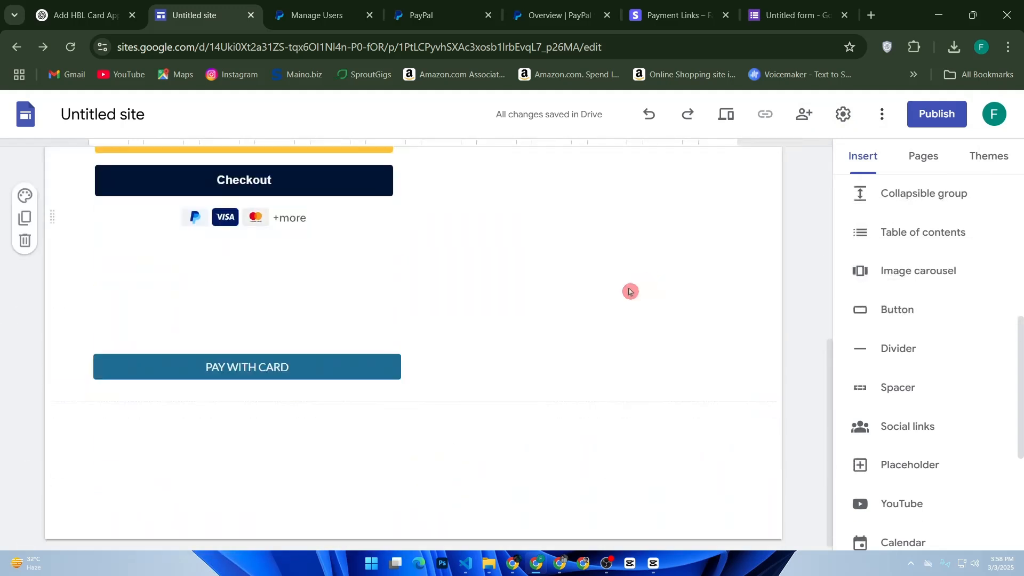
Check the name and Stripe link assigned to the "PAY WITH CARD" button without changing them.
click(359, 281)
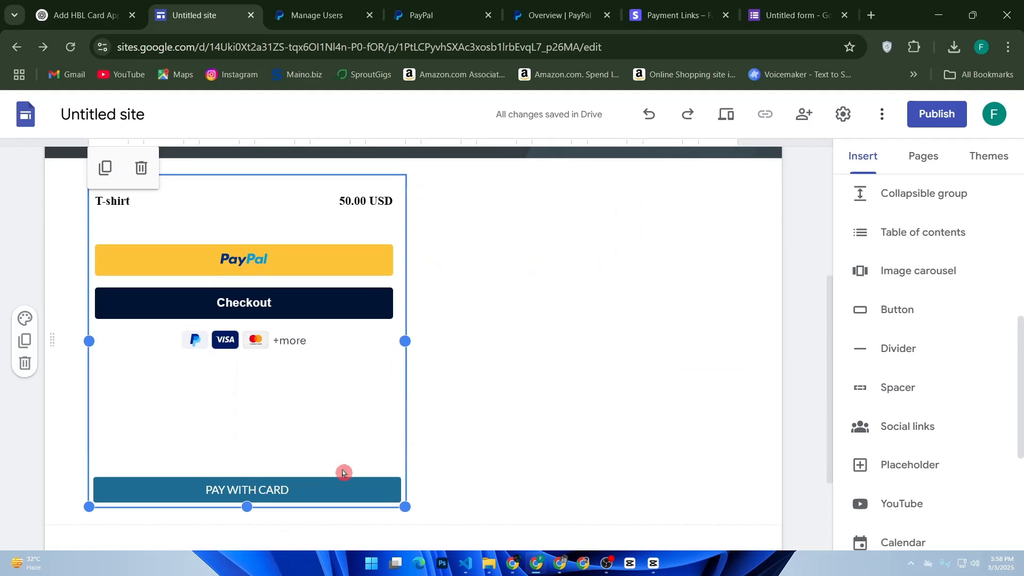
double_click(343, 496)
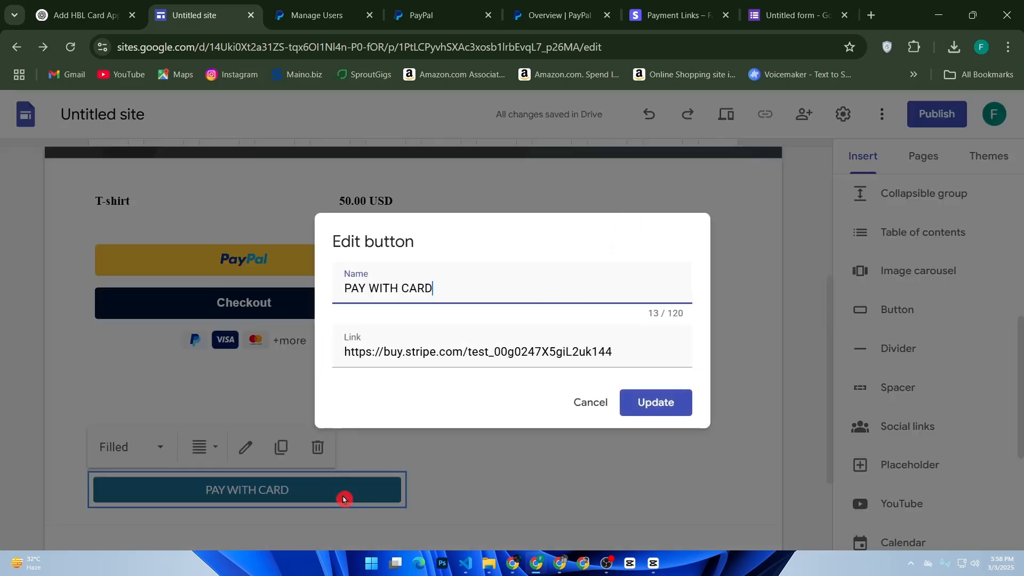
click(590, 403)
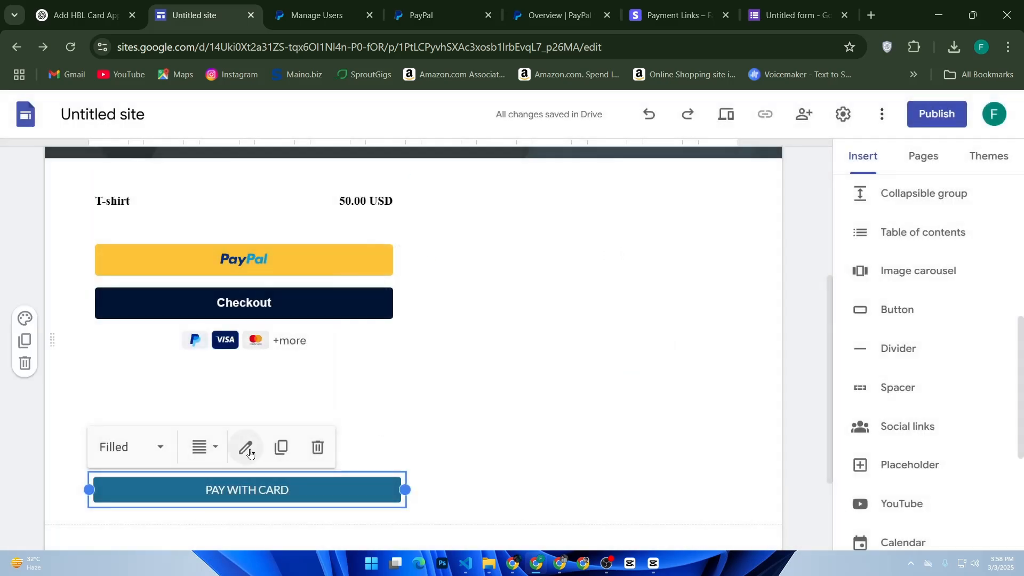
click(251, 450)
click(591, 403)
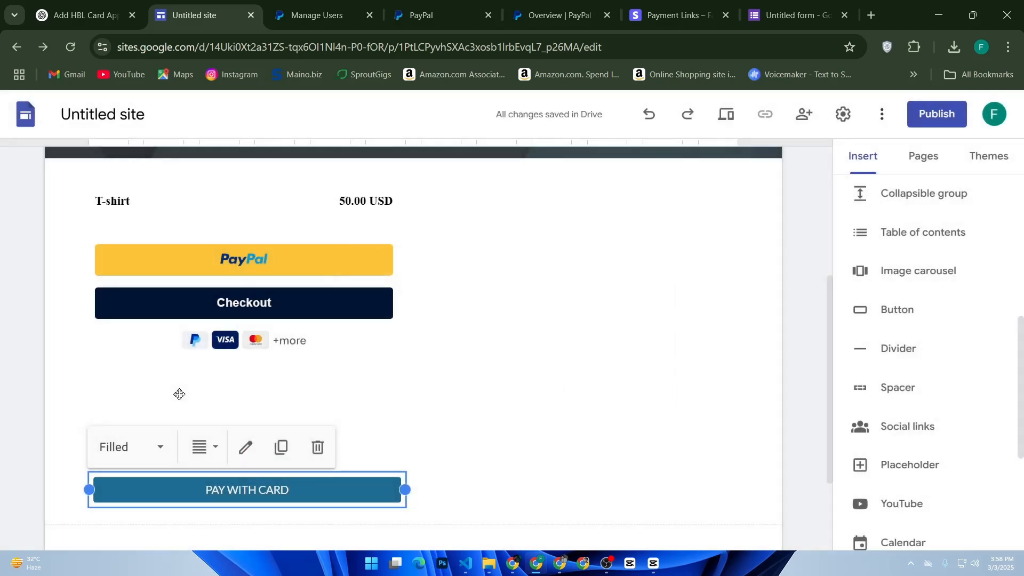
Try left alignment on the "PAY WITH CARD" button and restore its full-width alignment.
click(202, 456)
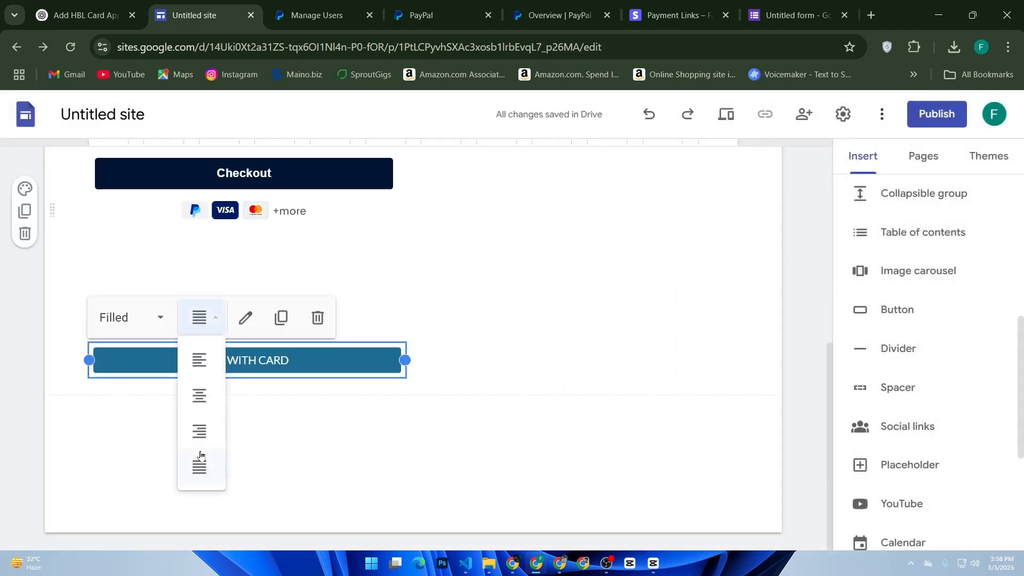
click(199, 360)
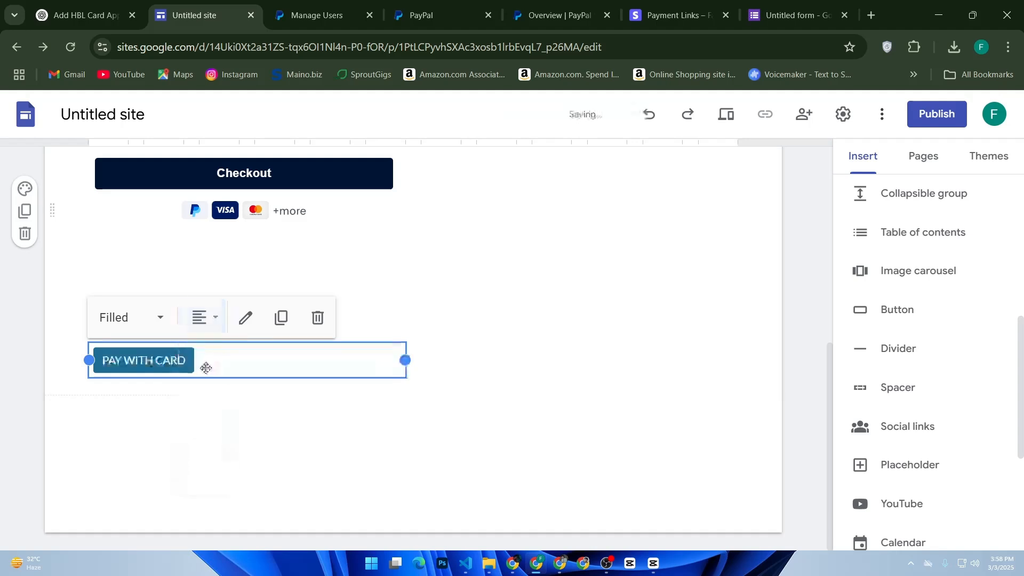
double_click(178, 365)
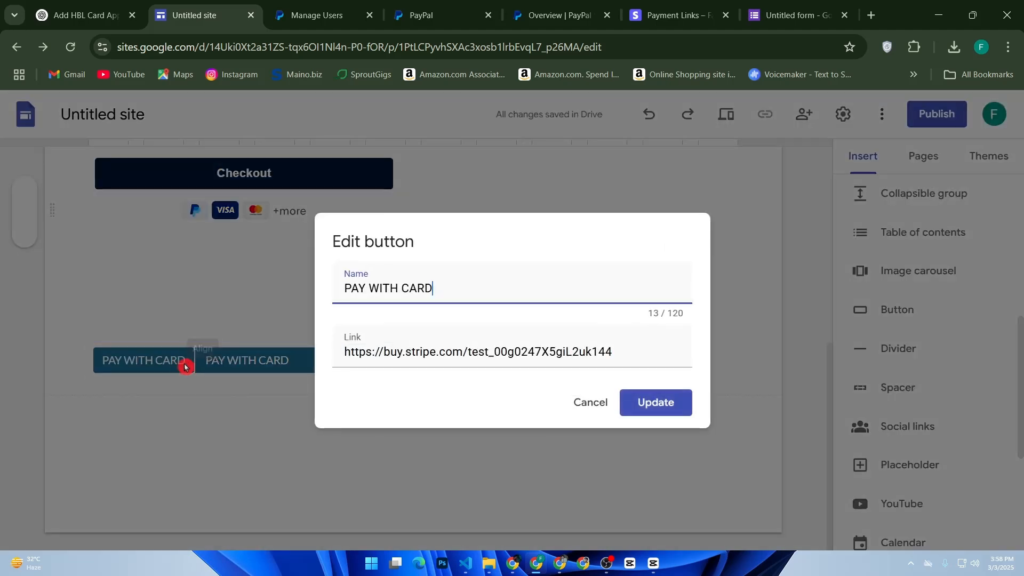
click(569, 395)
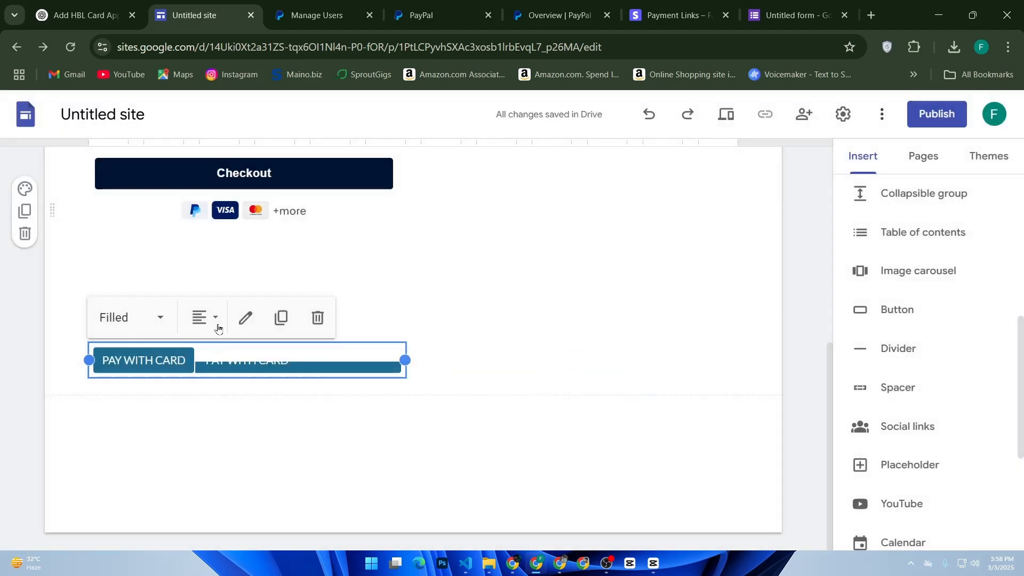
click(217, 329)
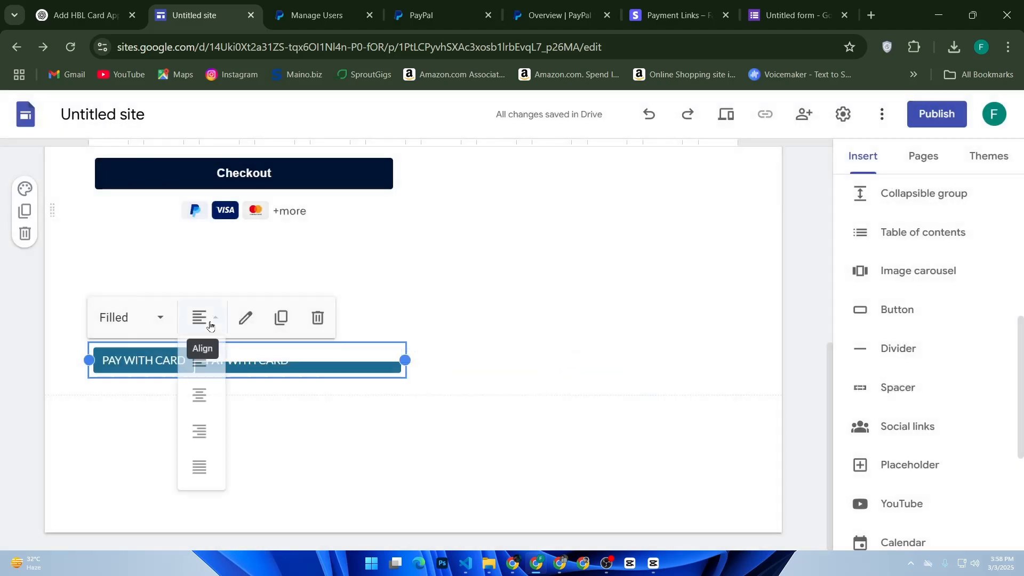
click(211, 456)
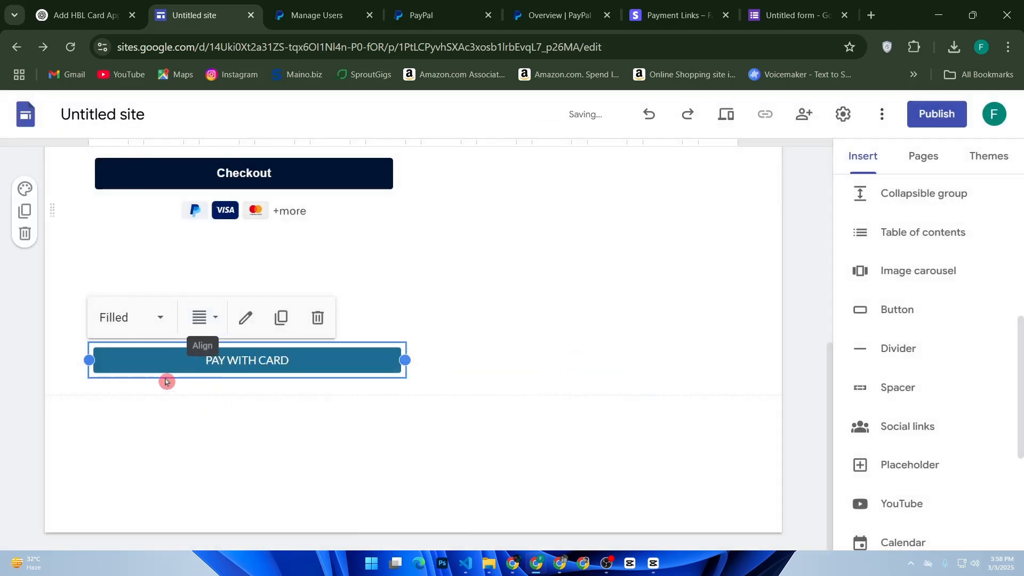